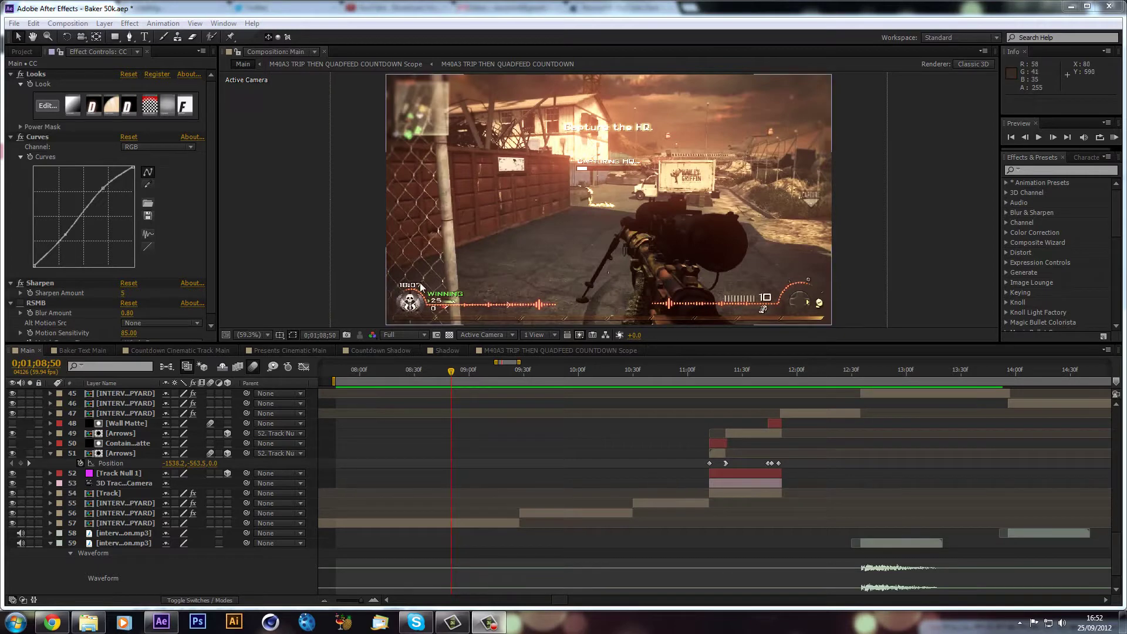
Step: Scrub the timeline from about 08:30f to preview the existing spectrum bars
click(408, 372)
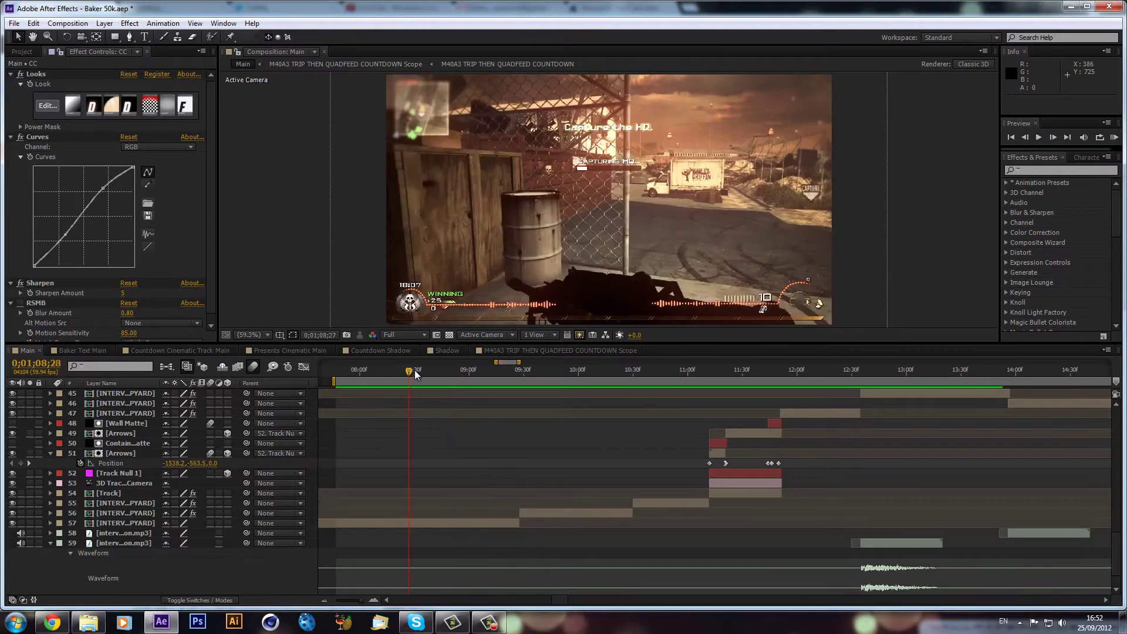
drag(414, 370, 439, 396)
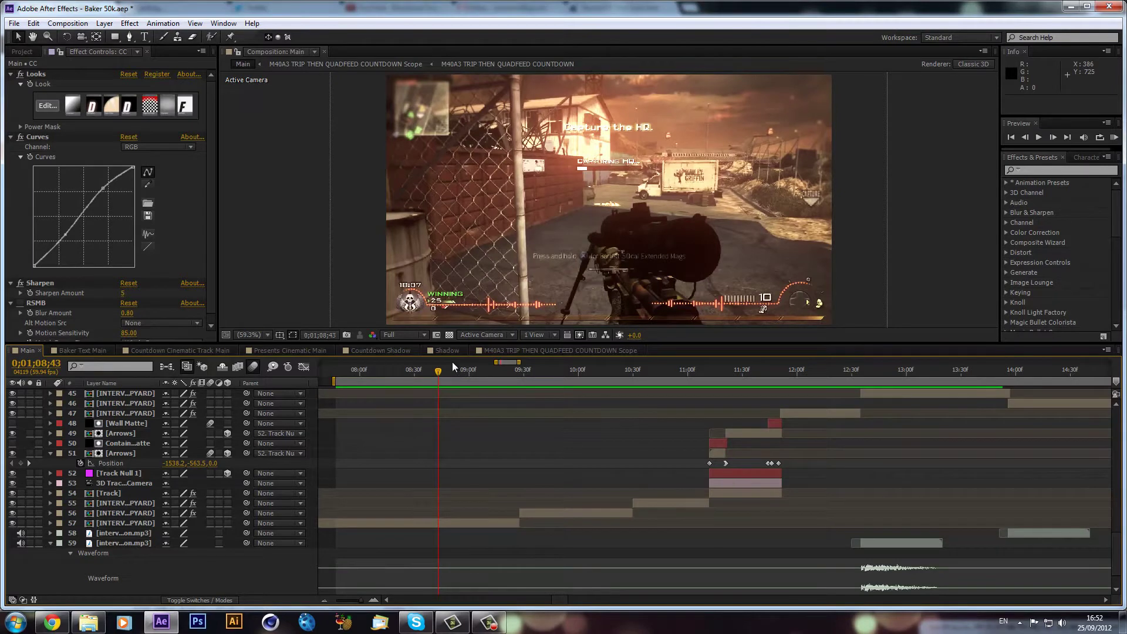
drag(450, 364, 452, 388)
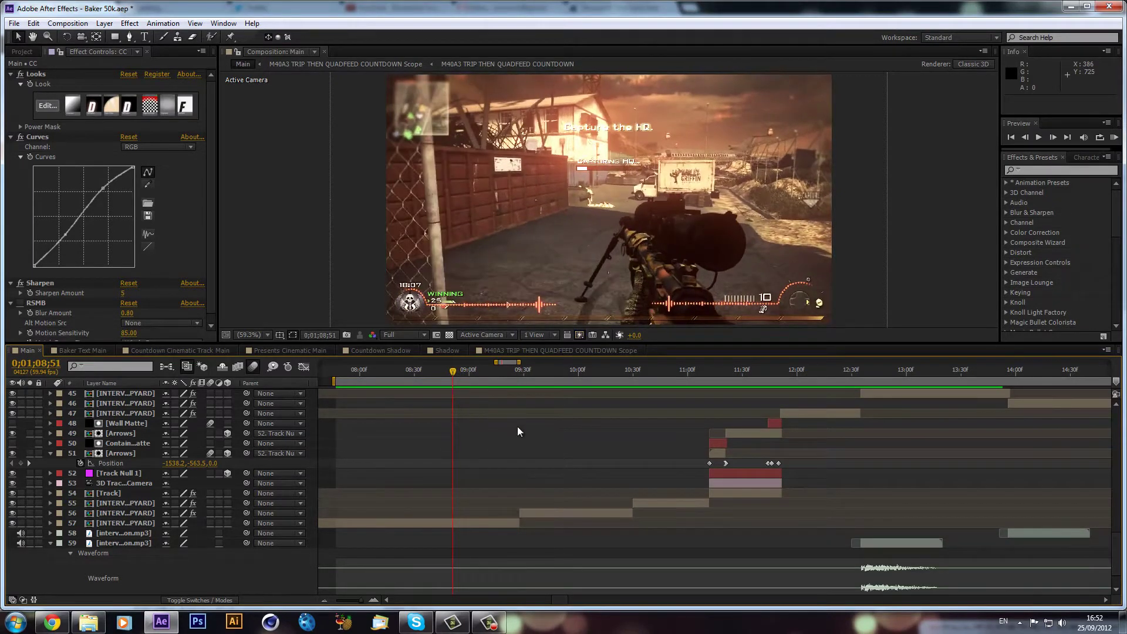
Step: Delete the four old Spectrum layers 41-44
scroll(528, 434, down, 1)
scroll(522, 440, up, 4)
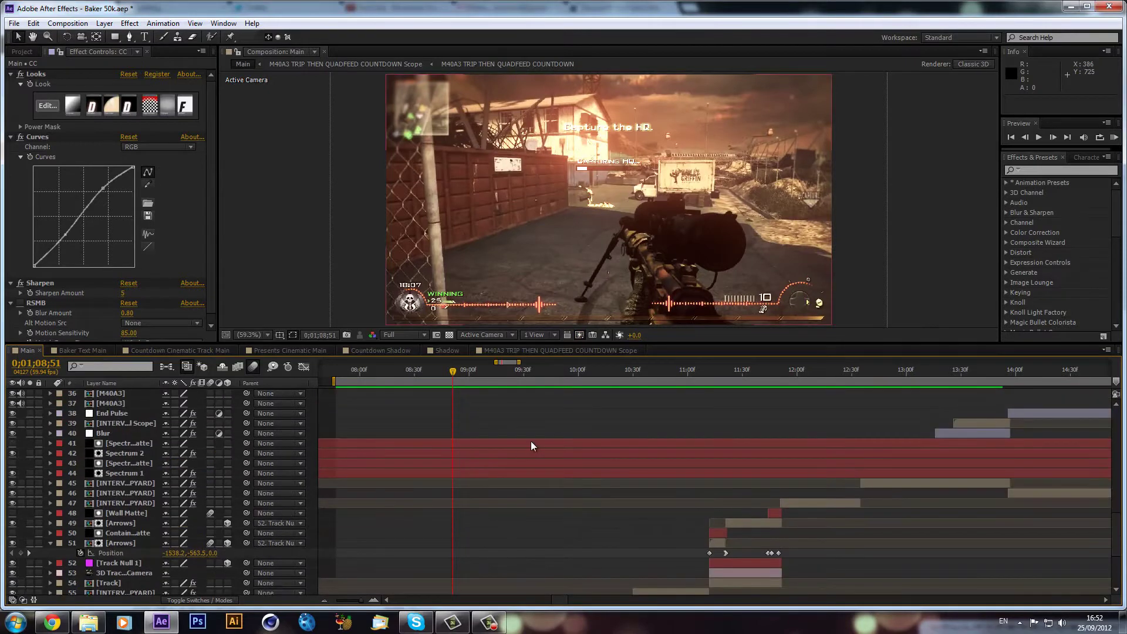
click(530, 443)
shift+click(531, 473)
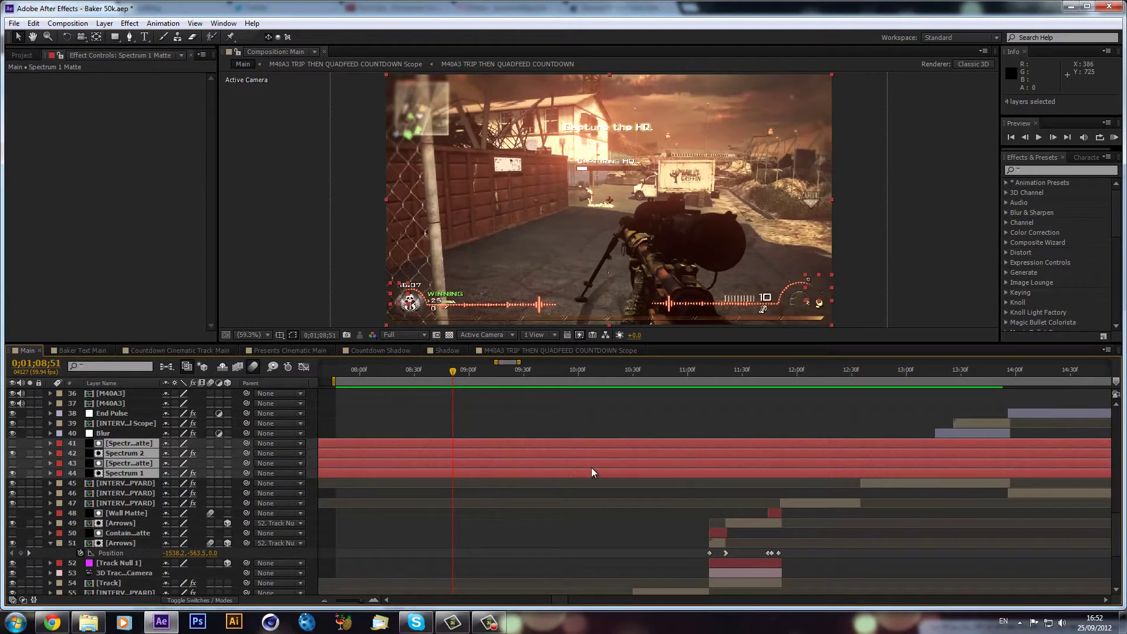
key(Delete)
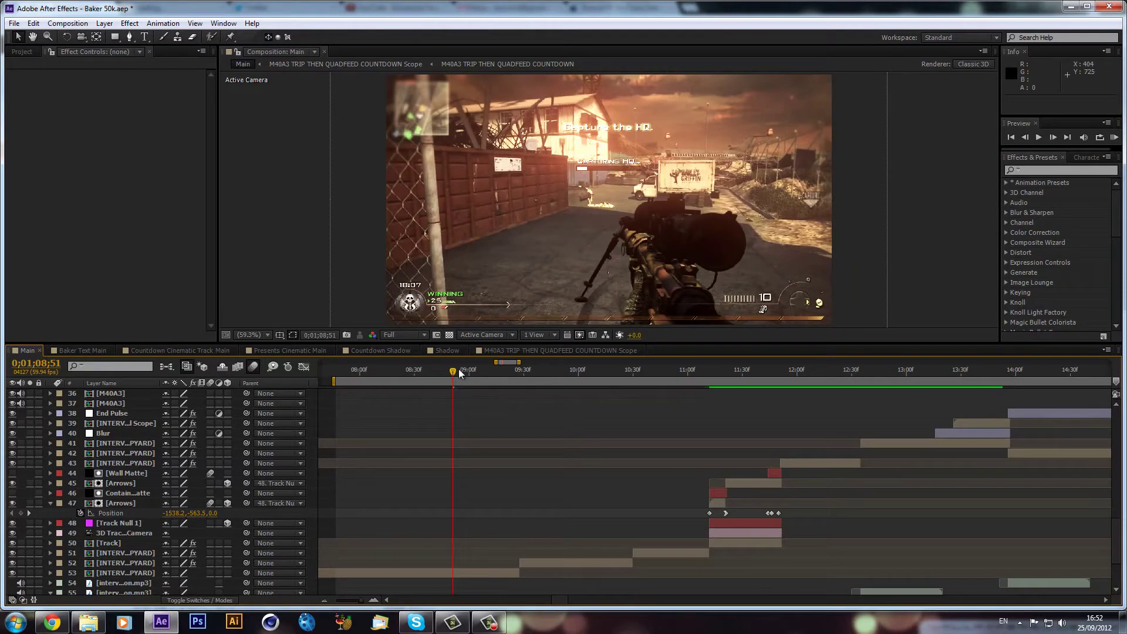
Step: Create a black solid named Audio Bars and drag it down to position 53
drag(459, 368, 456, 369)
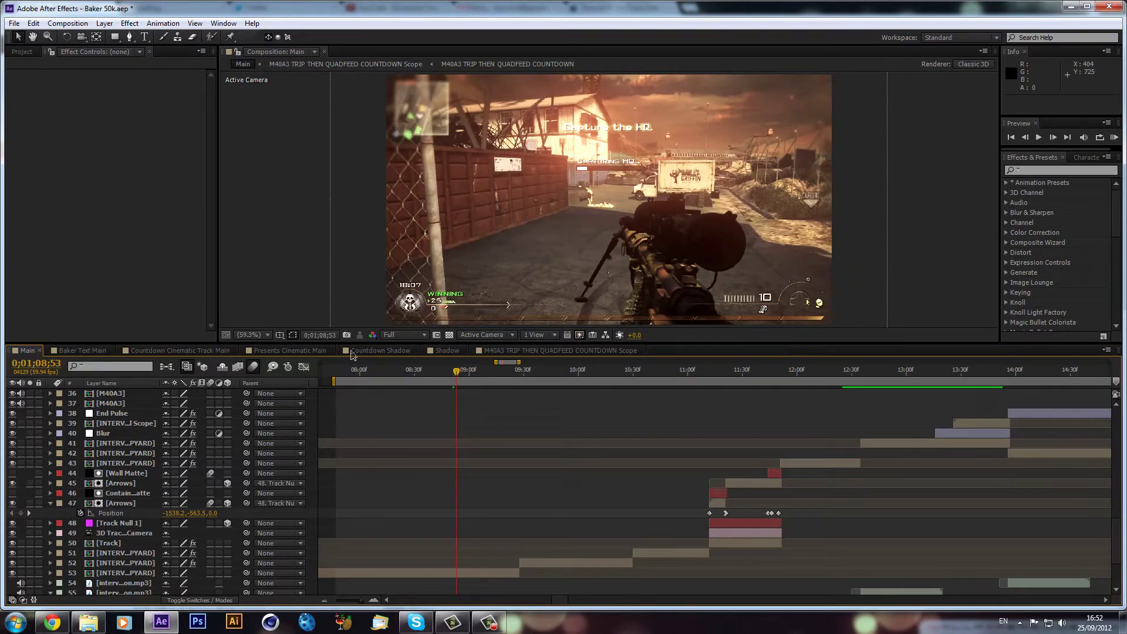
click(105, 22)
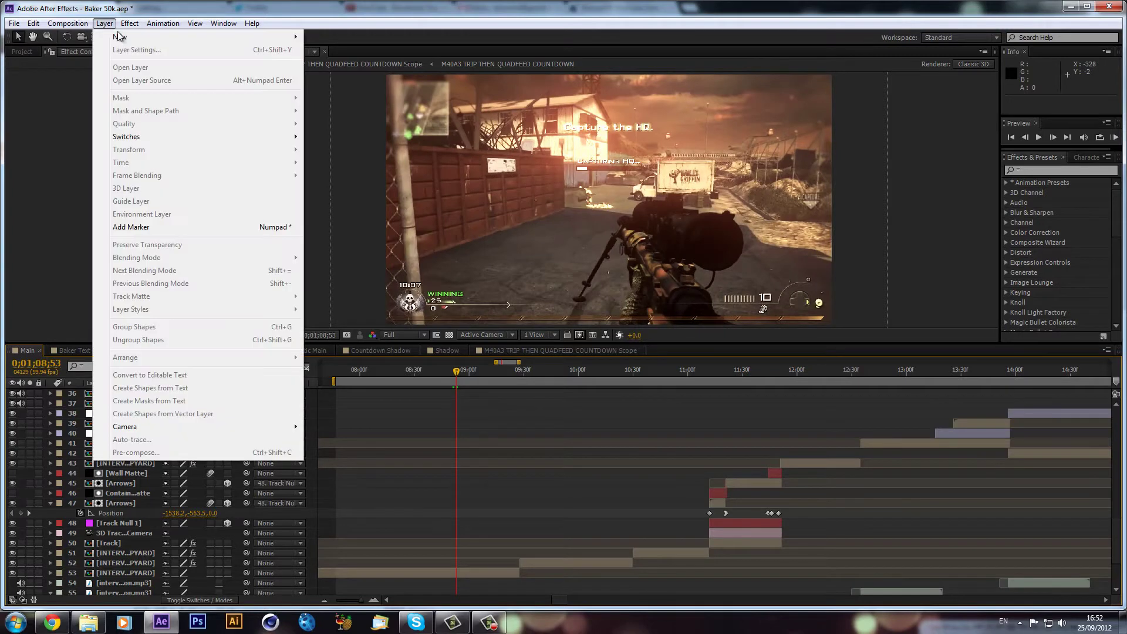
mouse_move(120, 36)
click(365, 51)
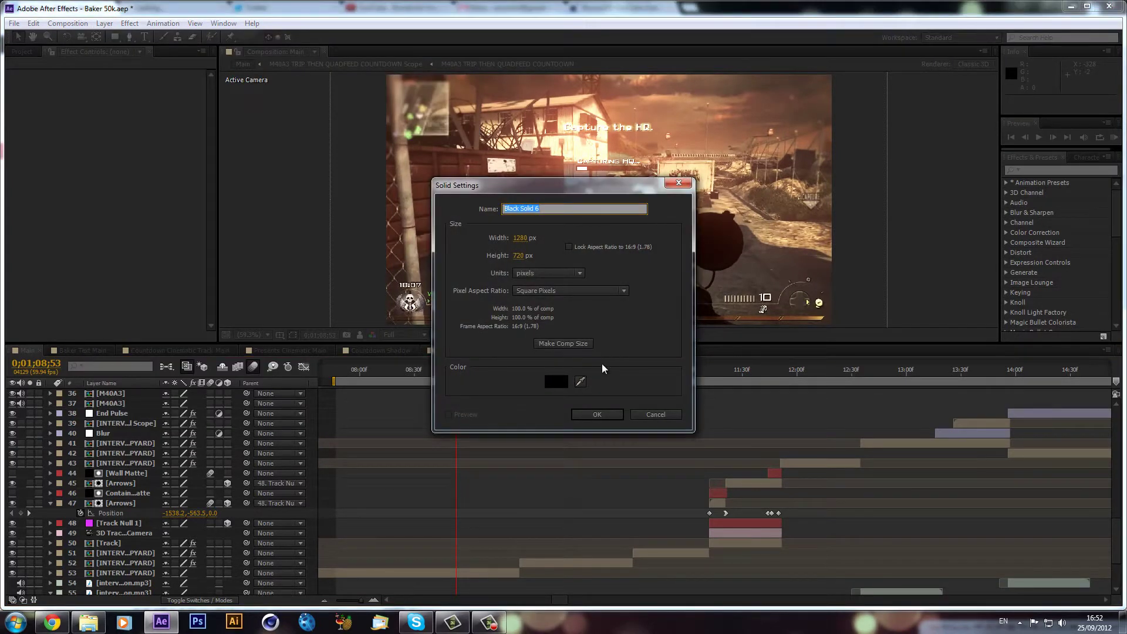
text(Audio Bars)
key(Return)
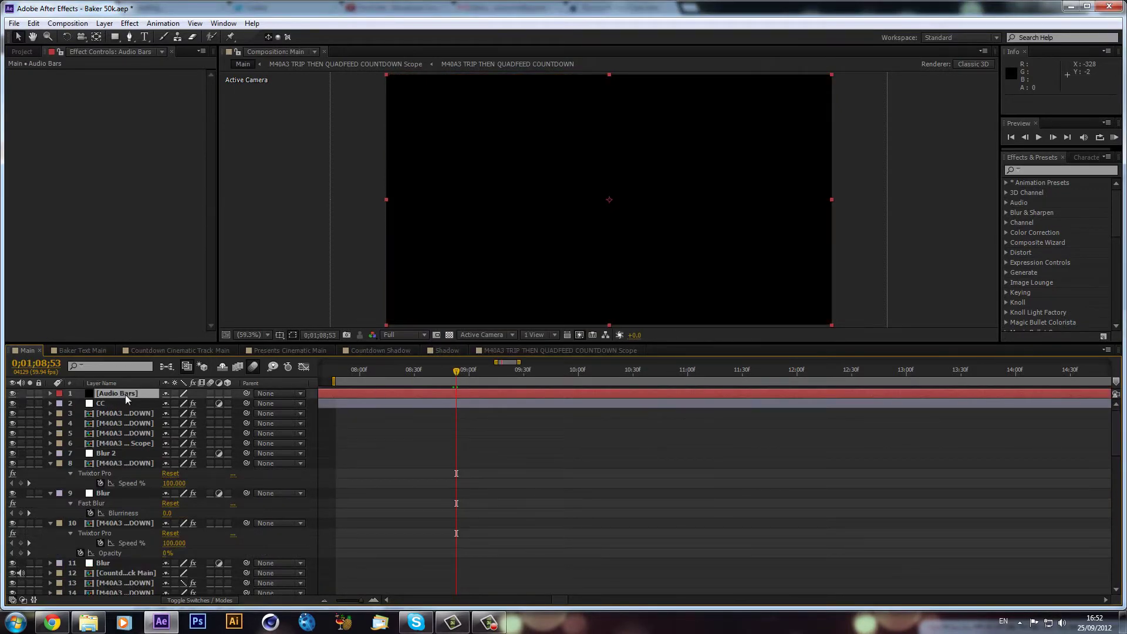
drag(128, 411, 125, 546)
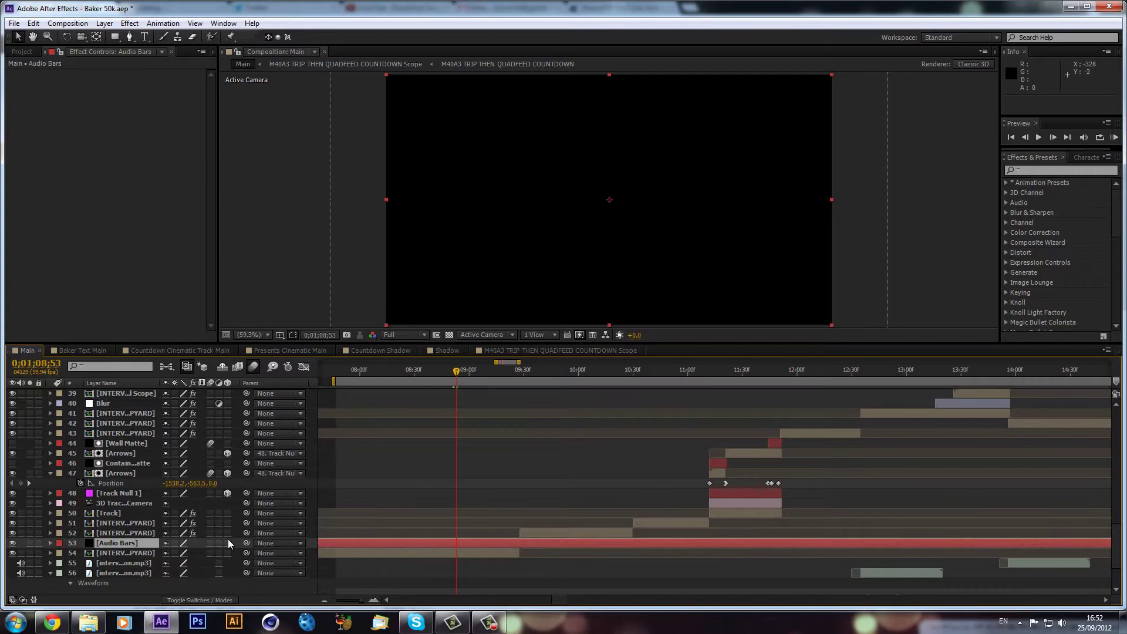
Step: Apply Audio Spectrum to Audio Bars, using layer 23 (Dreaming.mp3) as its Audio Layer
click(1064, 169)
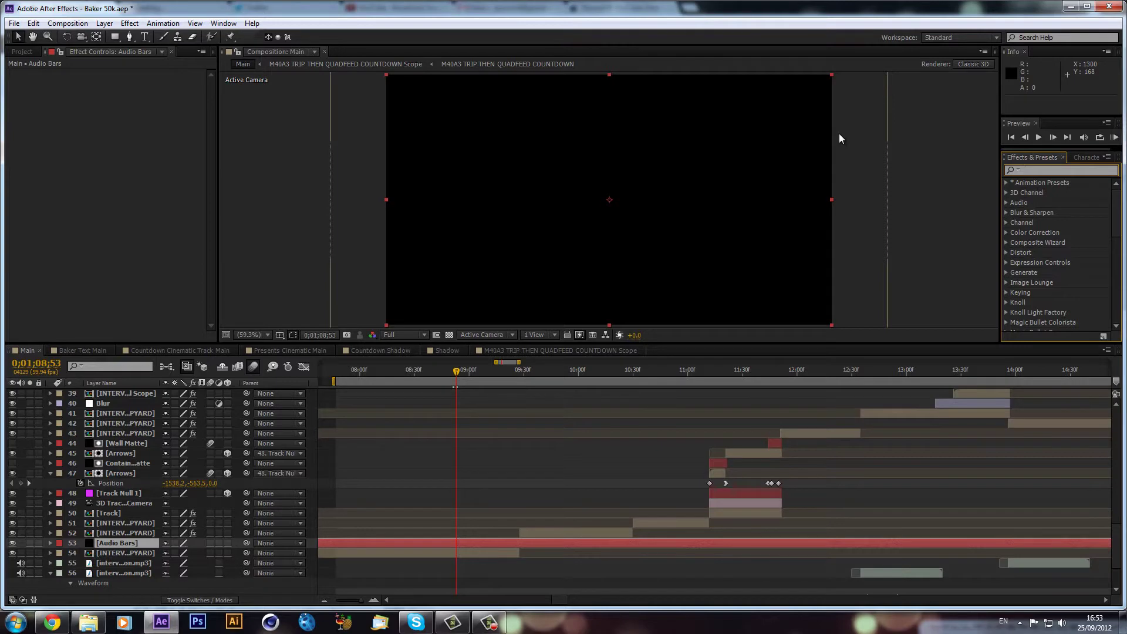
text(aud)
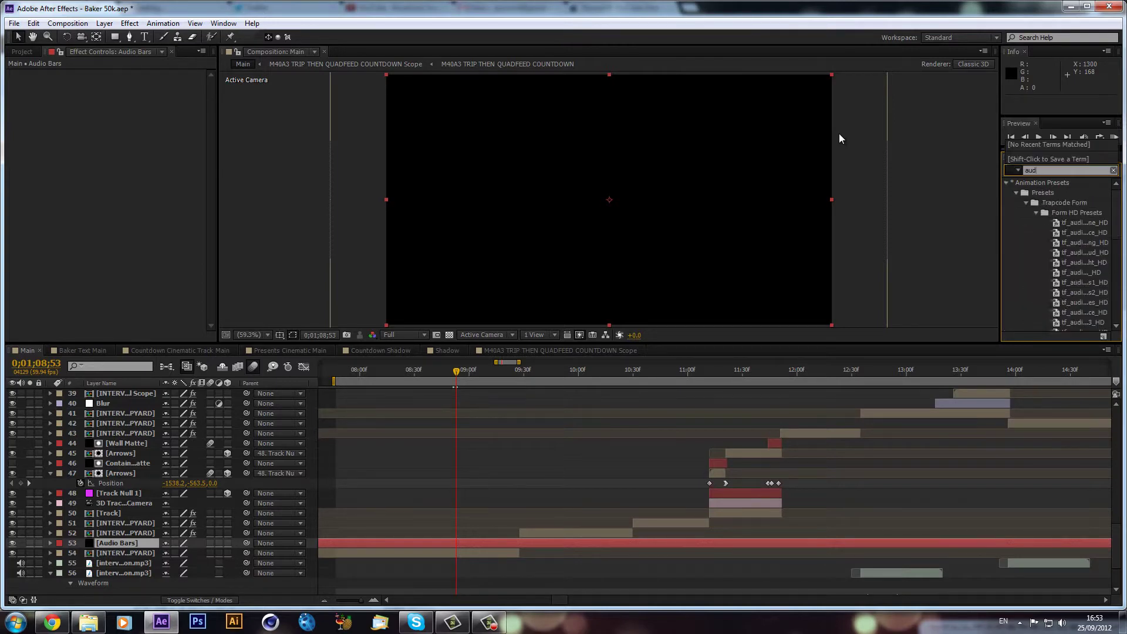
text(io s)
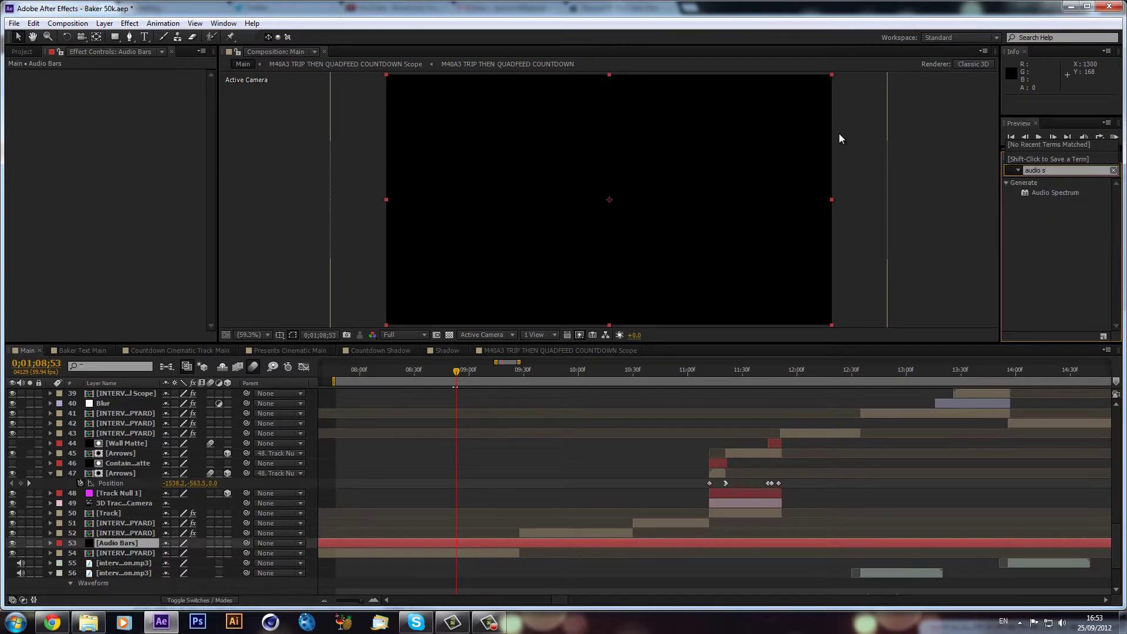
drag(1065, 191, 512, 540)
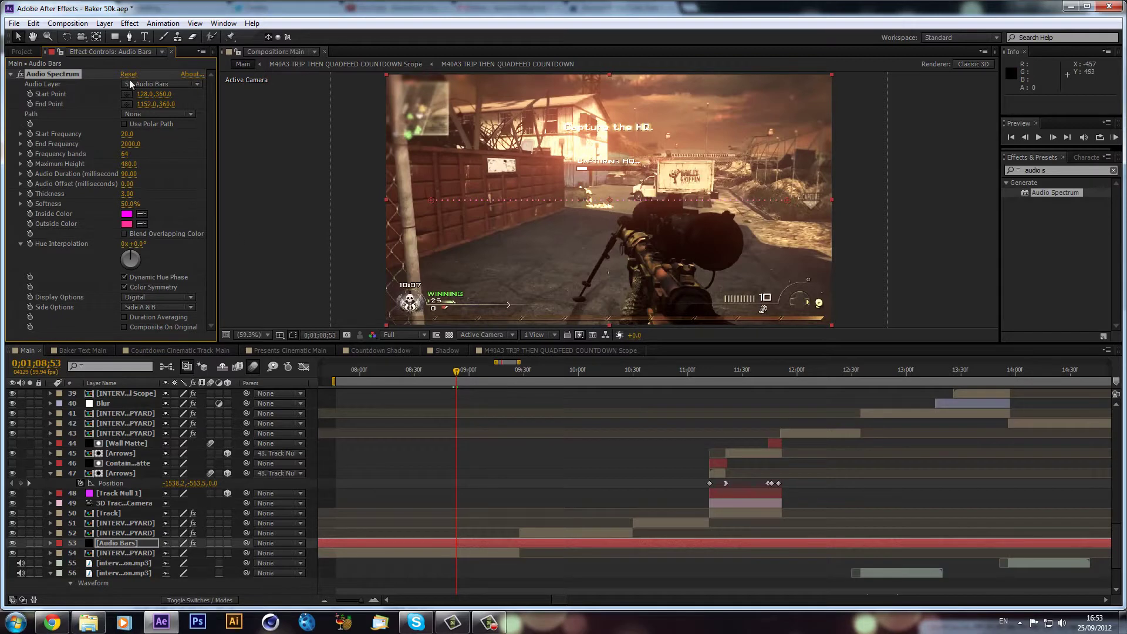
click(163, 85)
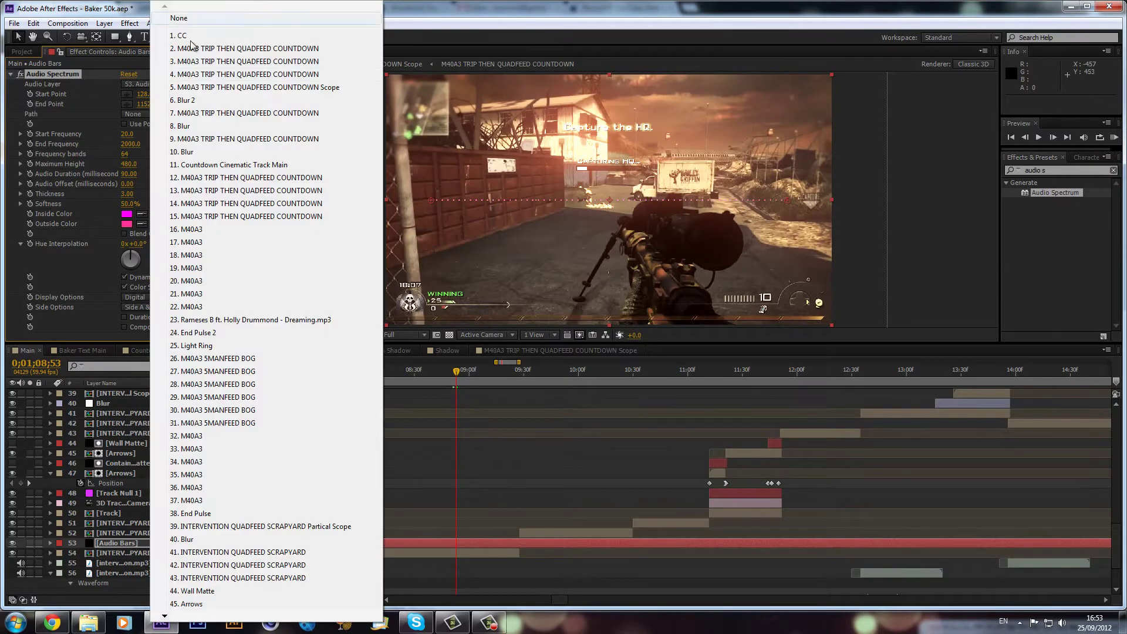
mouse_move(178, 618)
scroll(246, 235, down, 2)
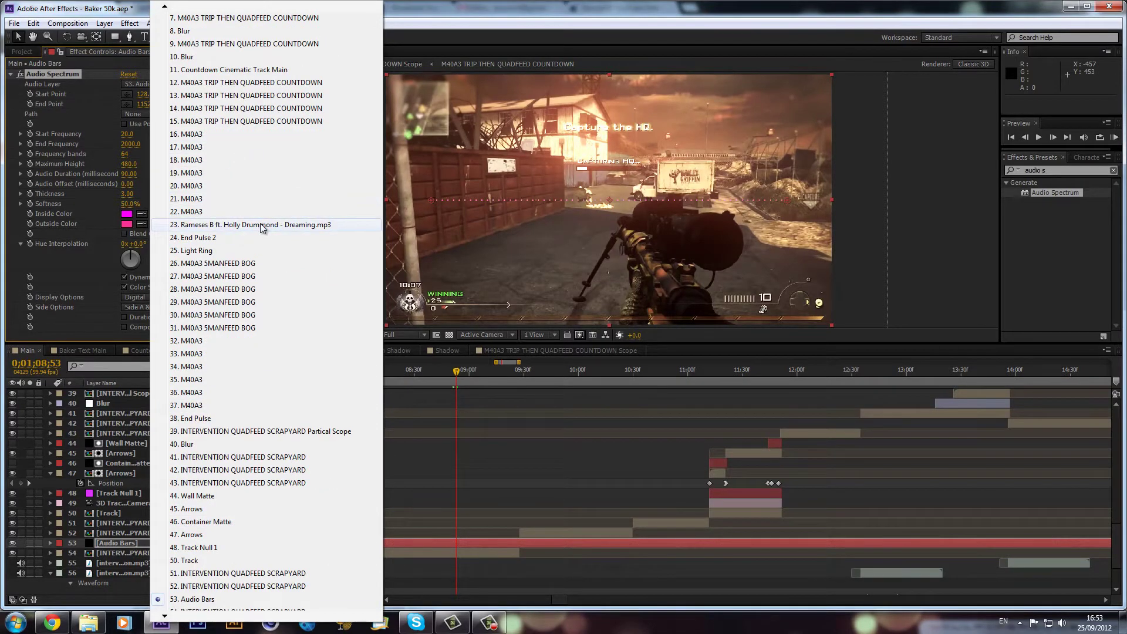
click(261, 224)
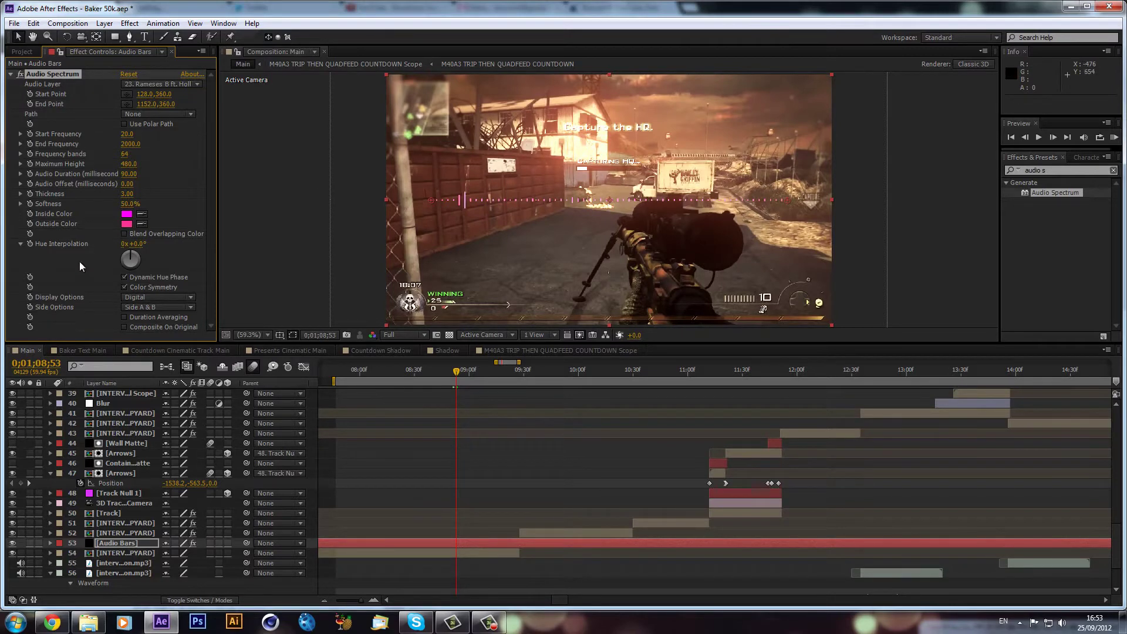
Step: Set the Audio Spectrum Inside Color to orange
click(126, 214)
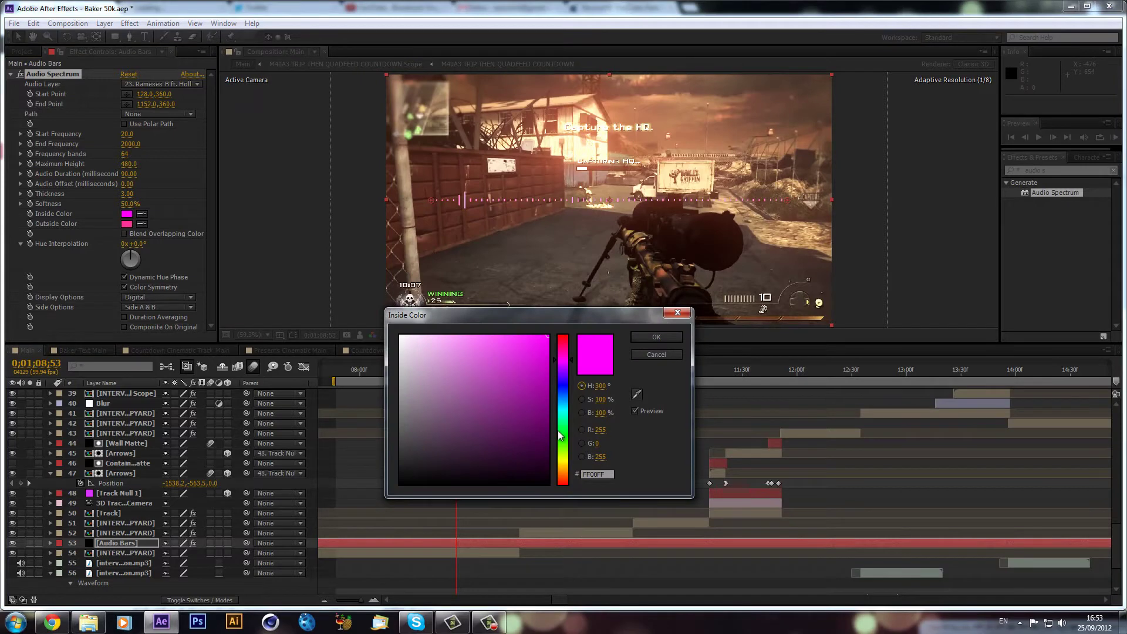
drag(568, 449, 562, 477)
click(651, 339)
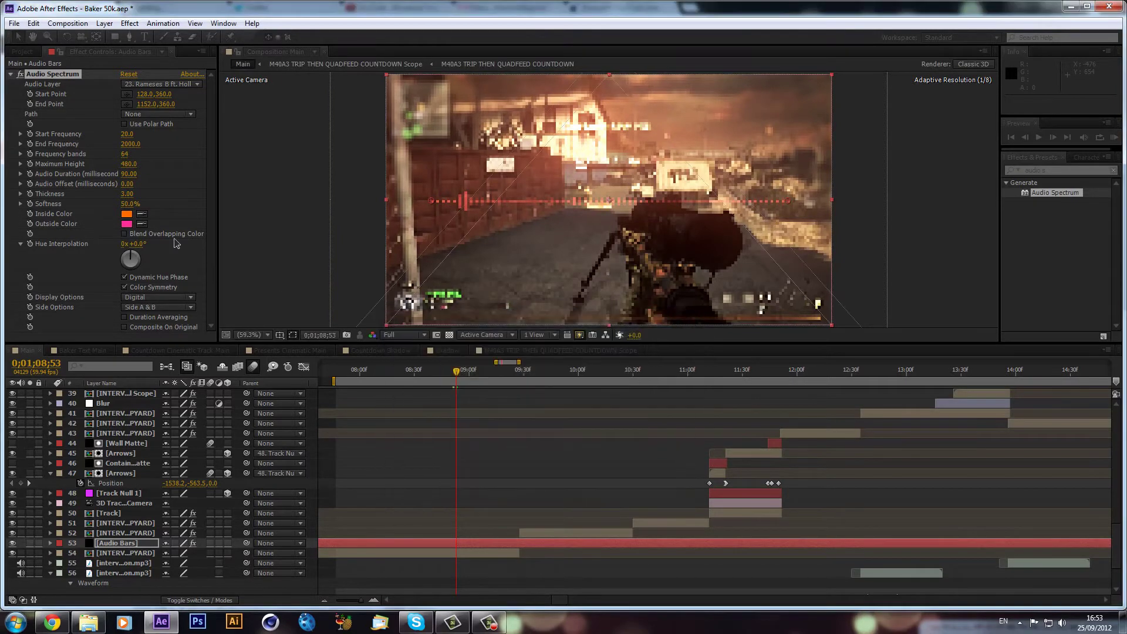
Step: Match the Outside Color to the inside orange, slightly less saturated
click(127, 223)
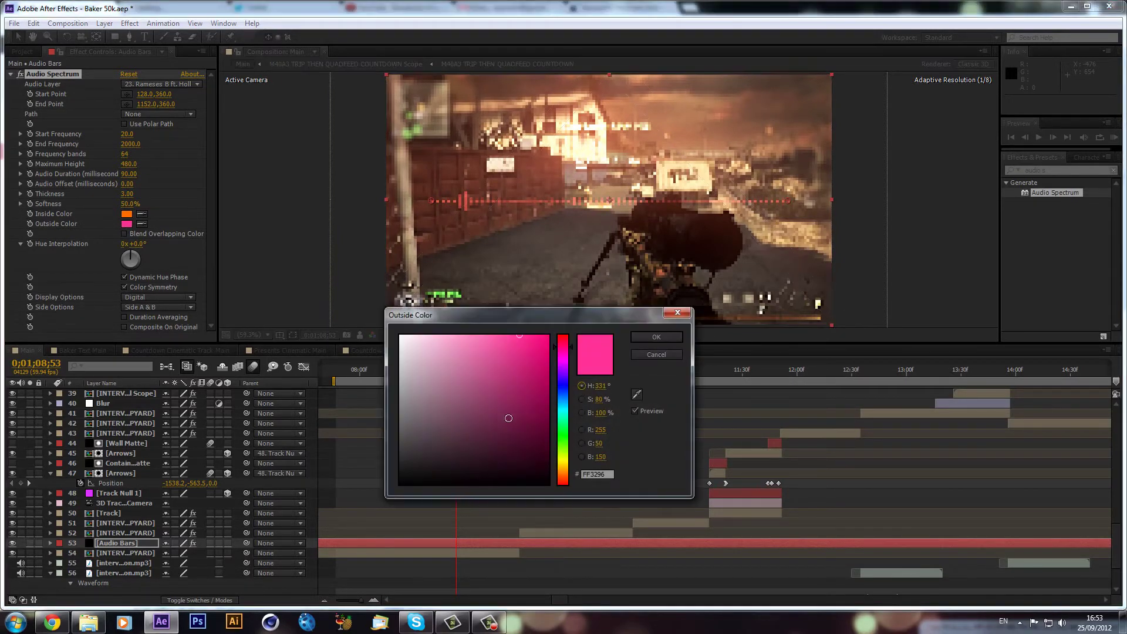
drag(564, 463, 563, 474)
click(636, 394)
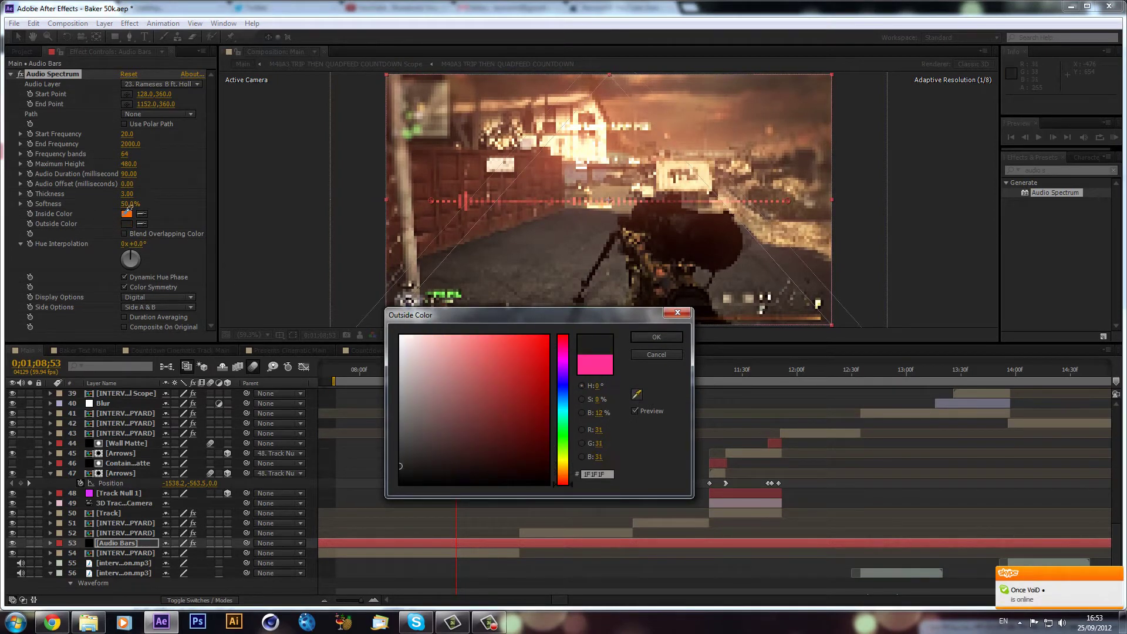
click(128, 217)
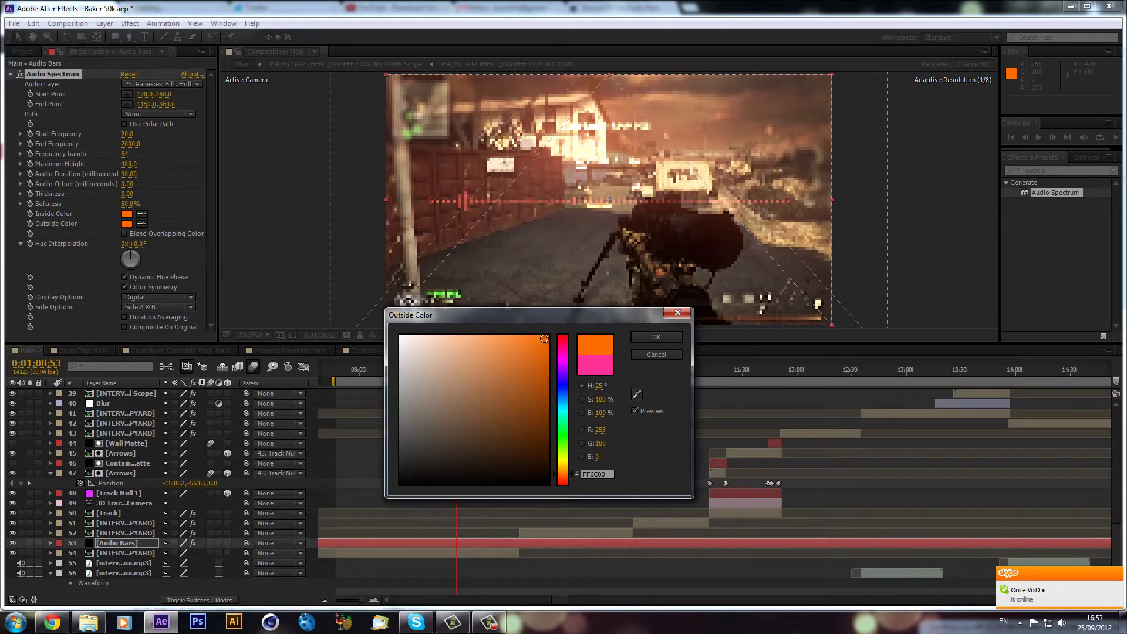
click(523, 333)
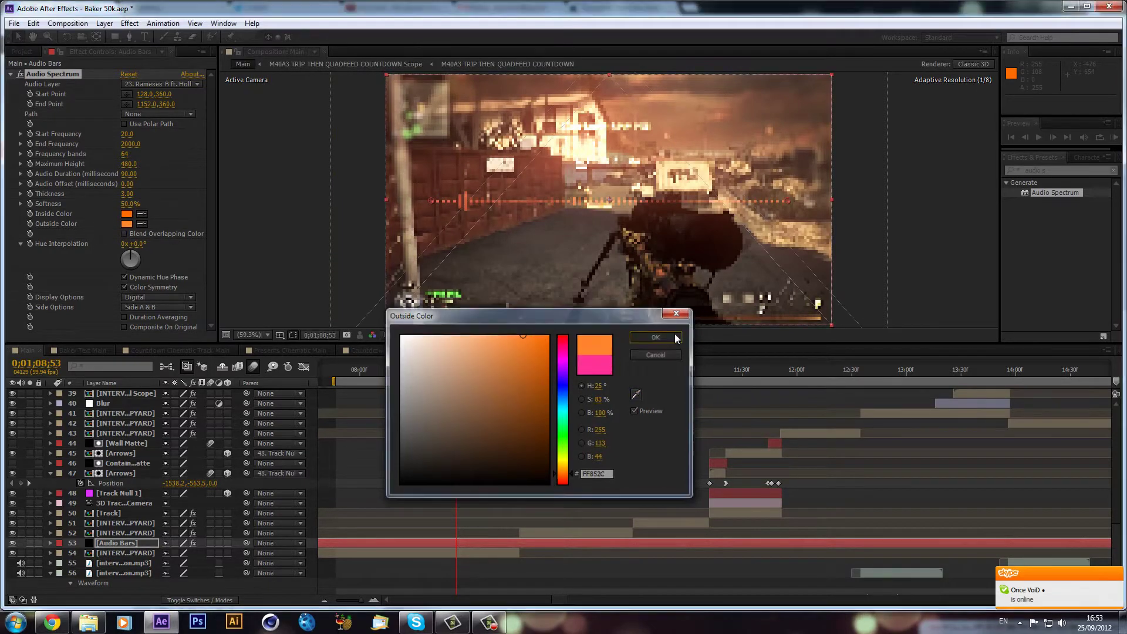
click(673, 337)
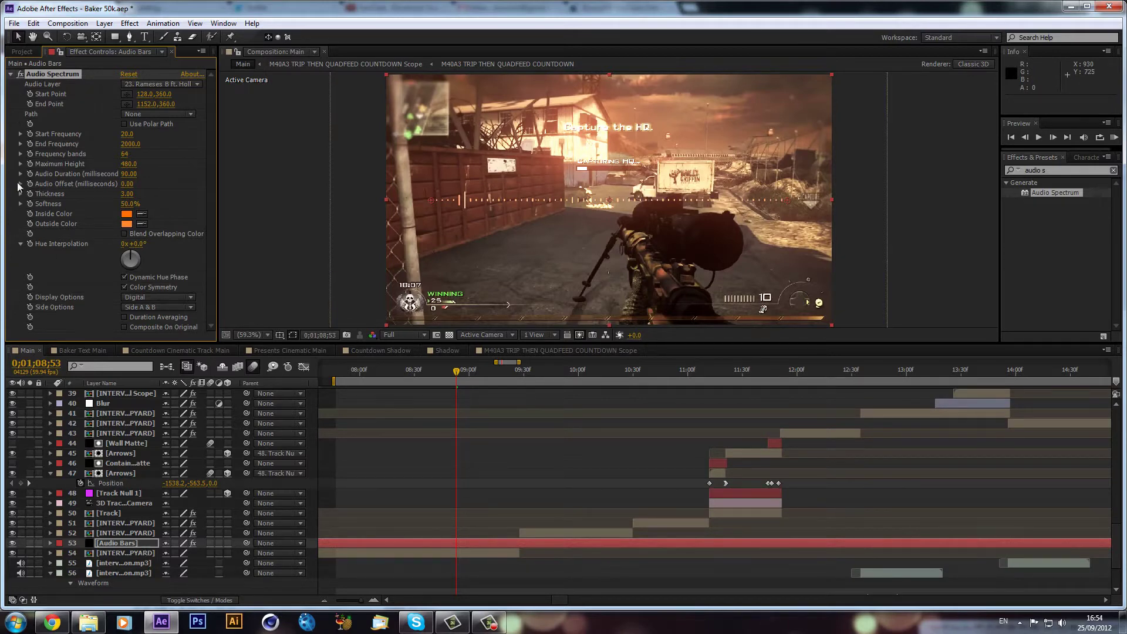
Step: With the Pen tool, zoom in on the HUD line beside WINNING
click(21, 75)
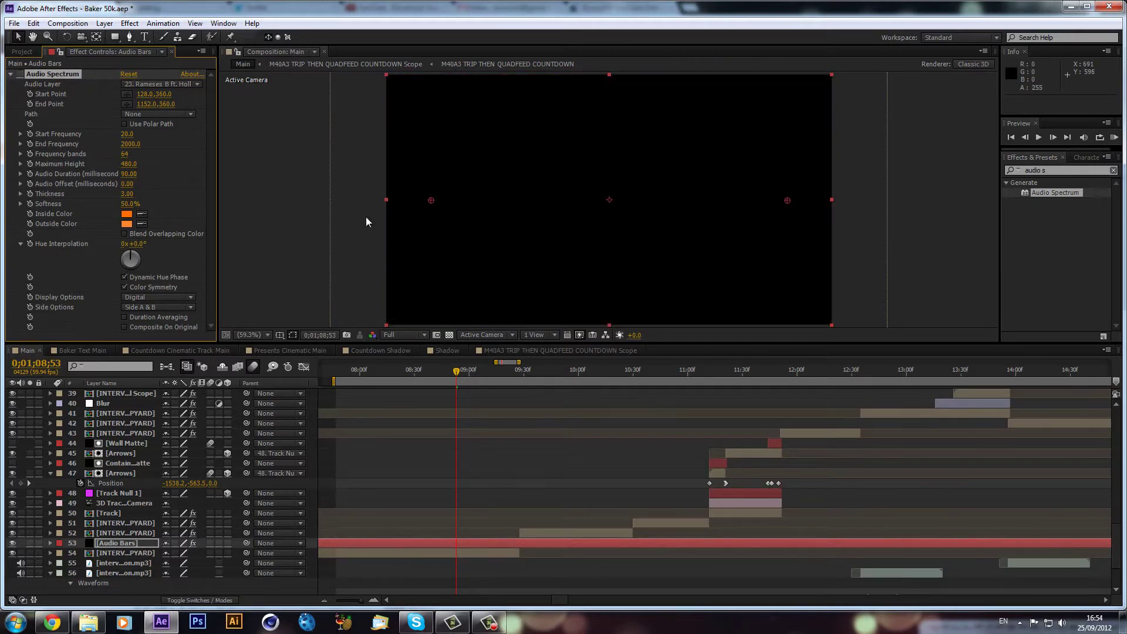
click(20, 74)
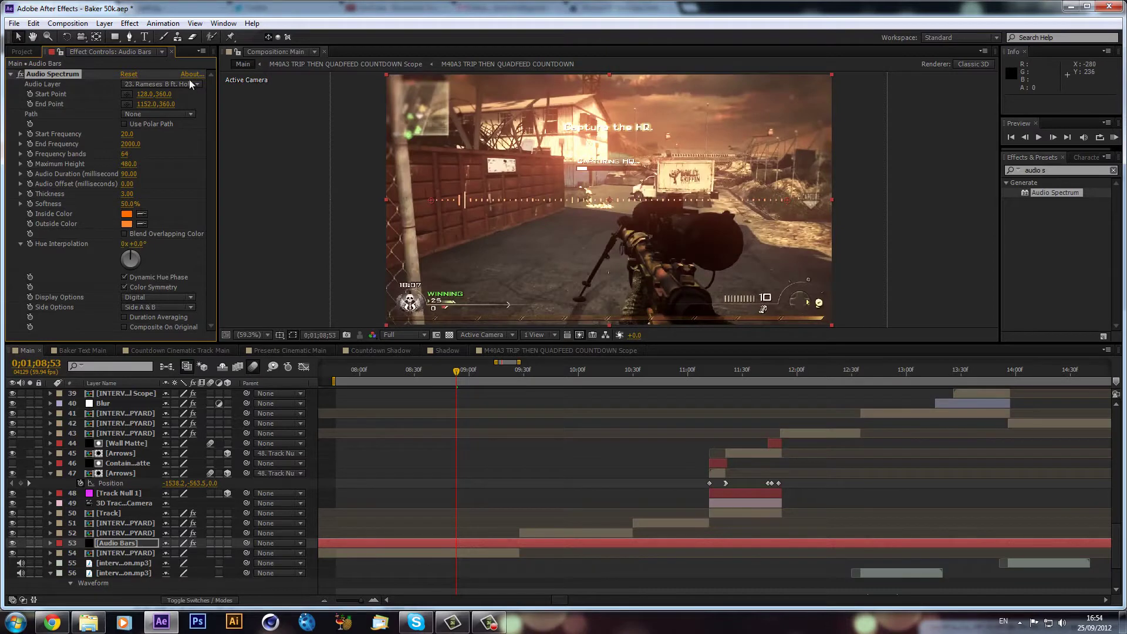
click(129, 38)
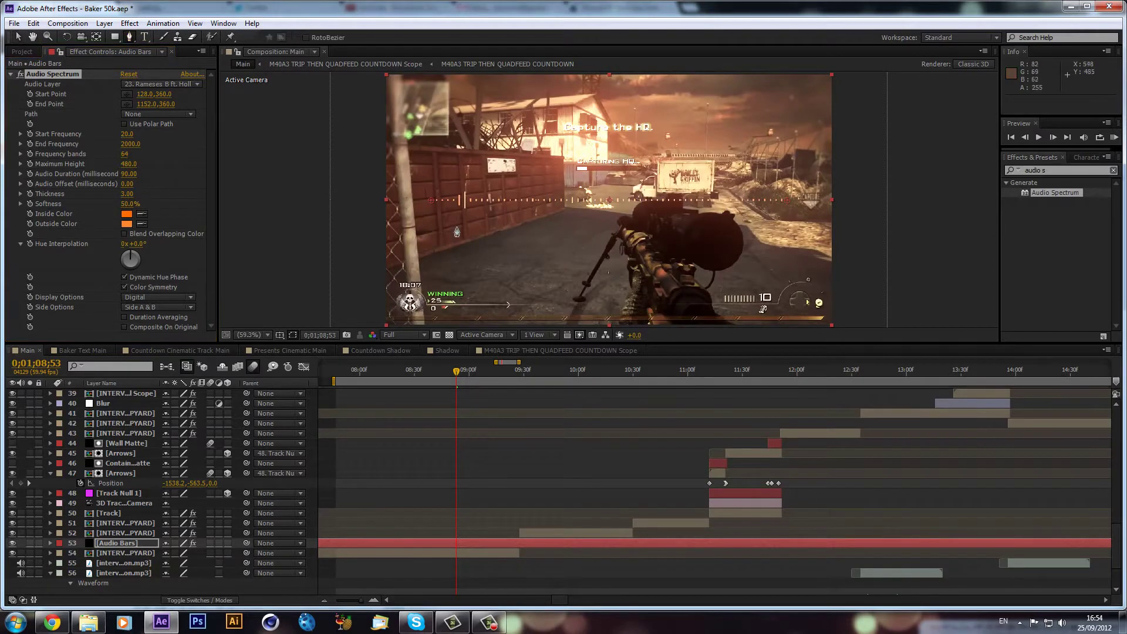
key(slash)
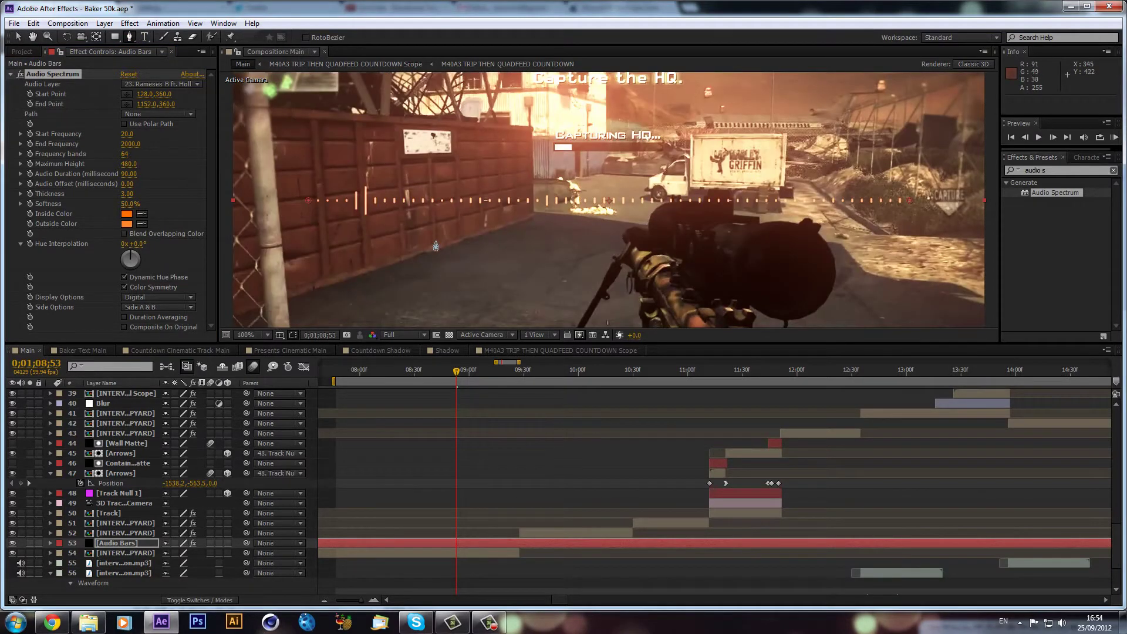
scroll(368, 234, up, 2)
drag(369, 234, 529, 226)
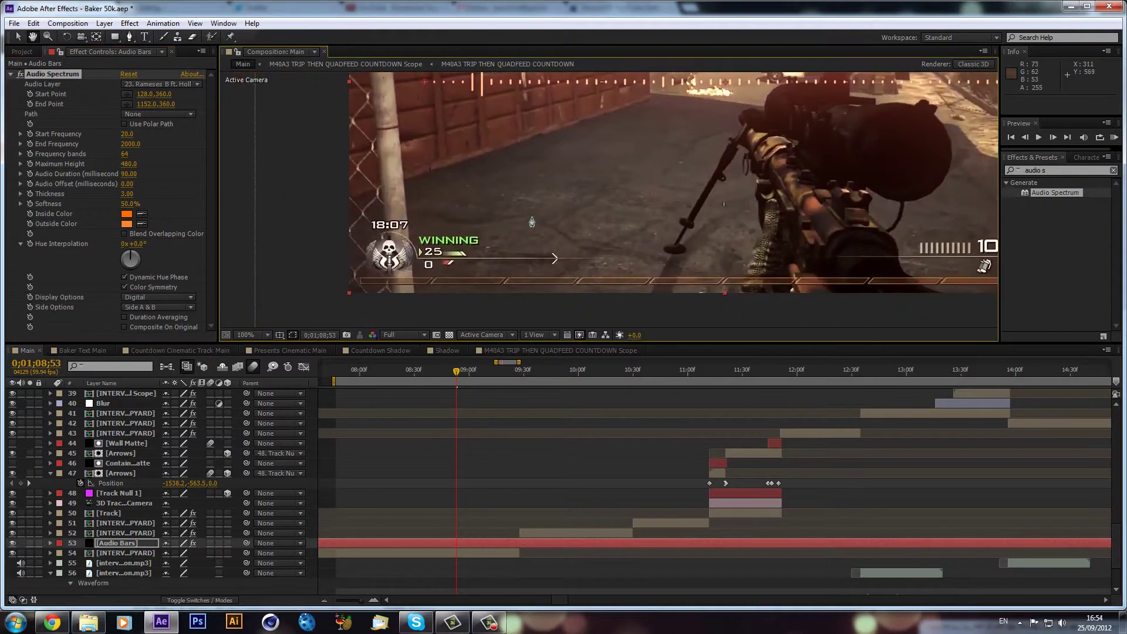
key(h)
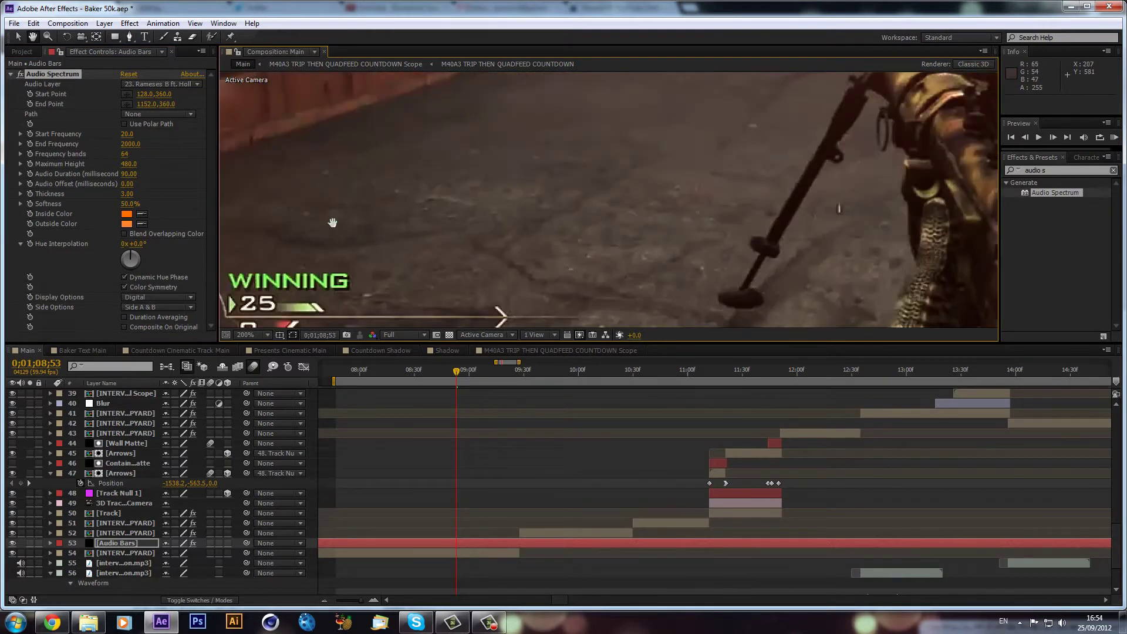
drag(332, 224, 546, 144)
key(g)
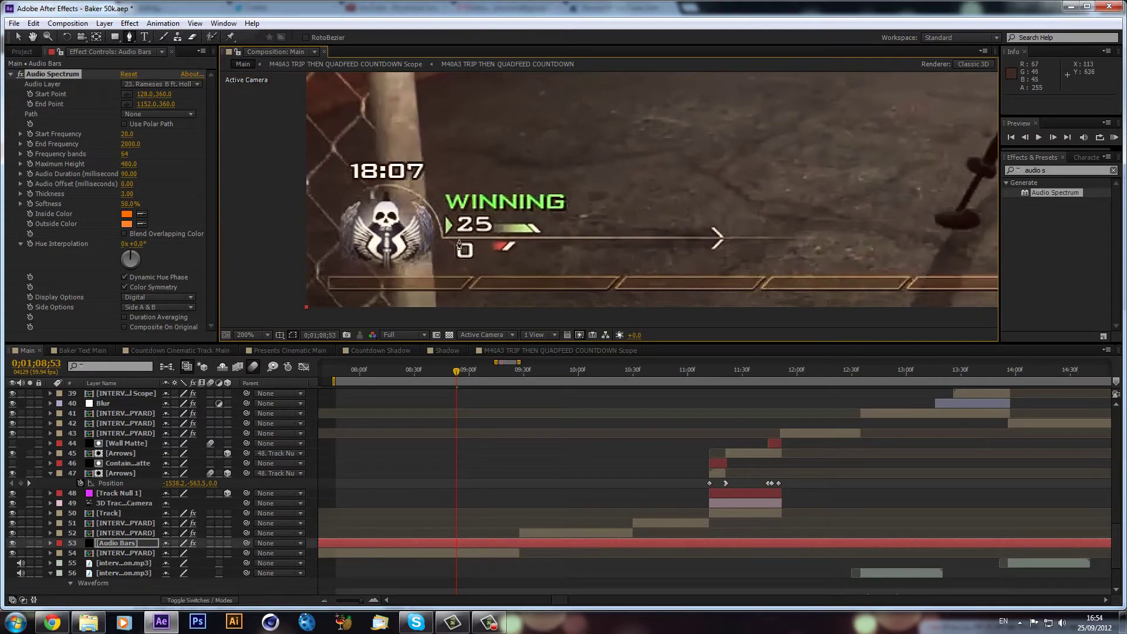
Step: Draw Mask 1 from the line's right end to its left end, curving over the skull emblem
click(813, 238)
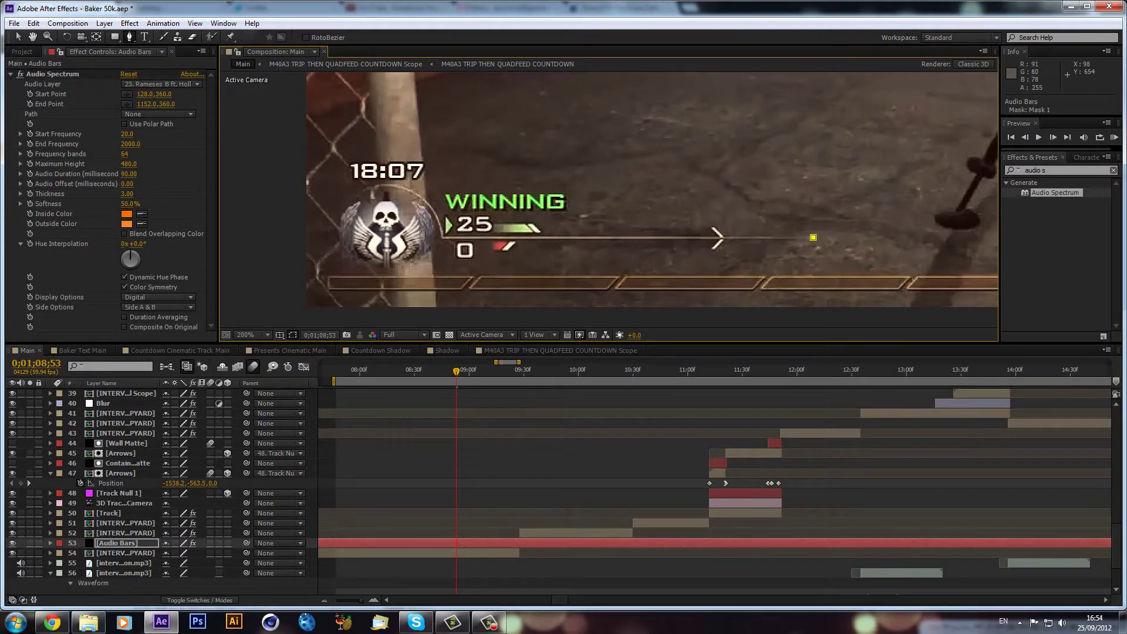
click(441, 237)
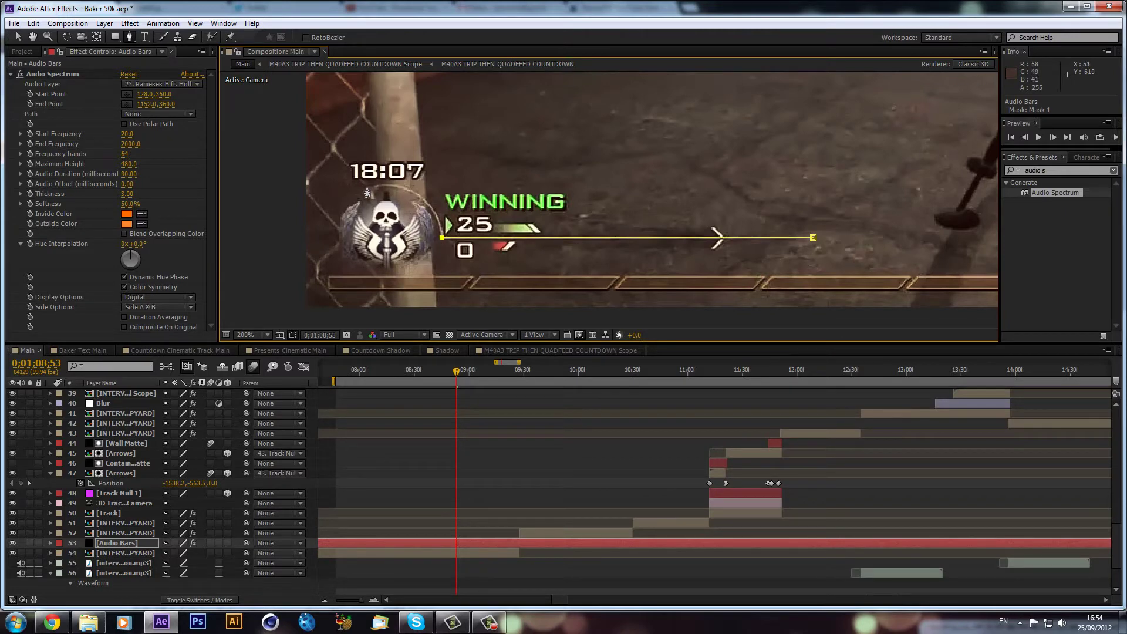
drag(367, 188, 295, 206)
mouse_move(295, 206)
mouse_down()
mouse_move(300, 246)
mouse_move(281, 212)
mouse_move(300, 210)
mouse_move(294, 203)
mouse_up()
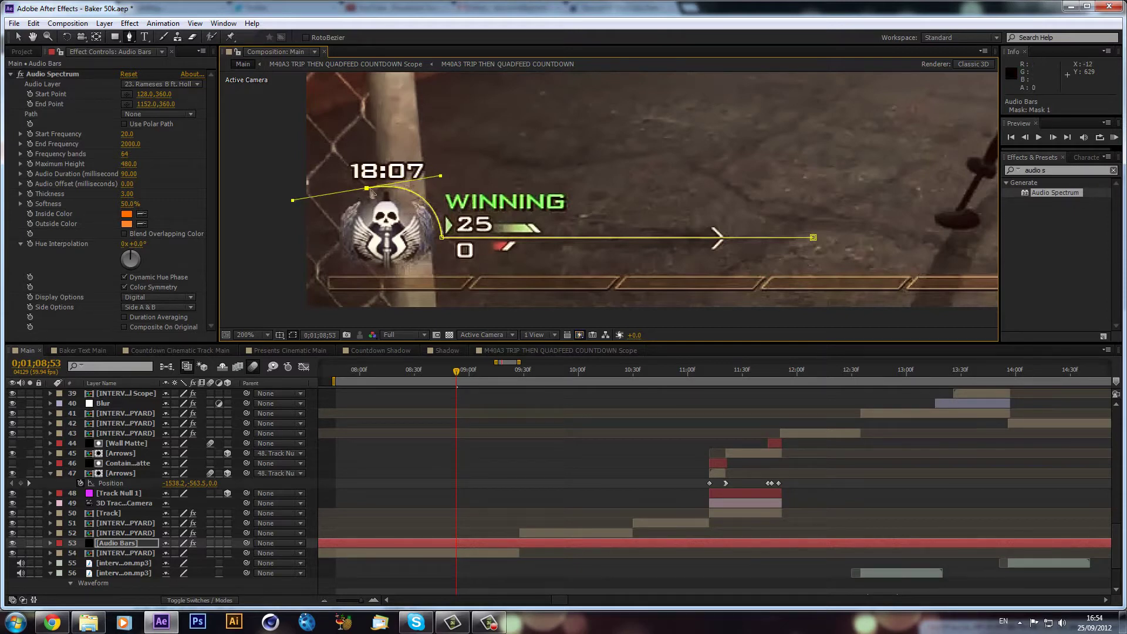
click(511, 466)
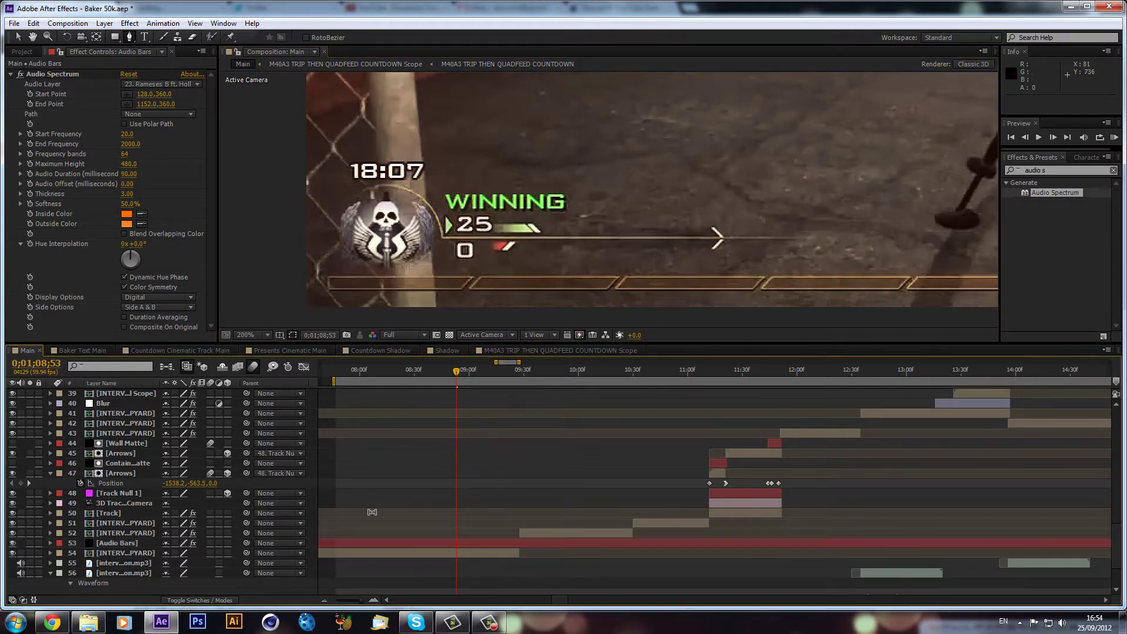
click(431, 544)
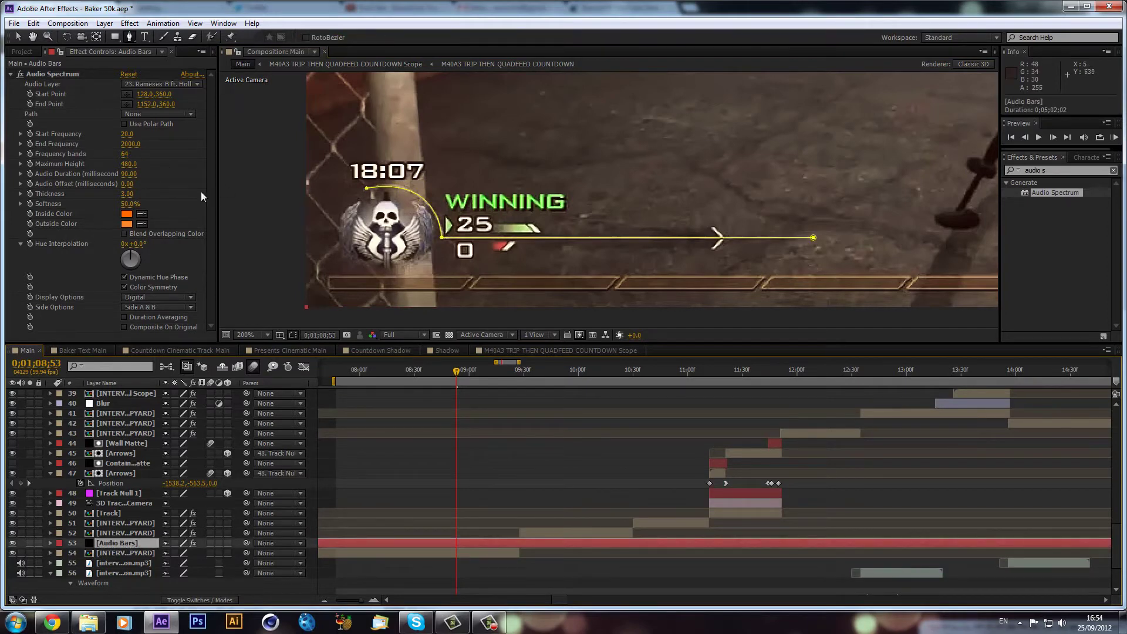
click(34, 104)
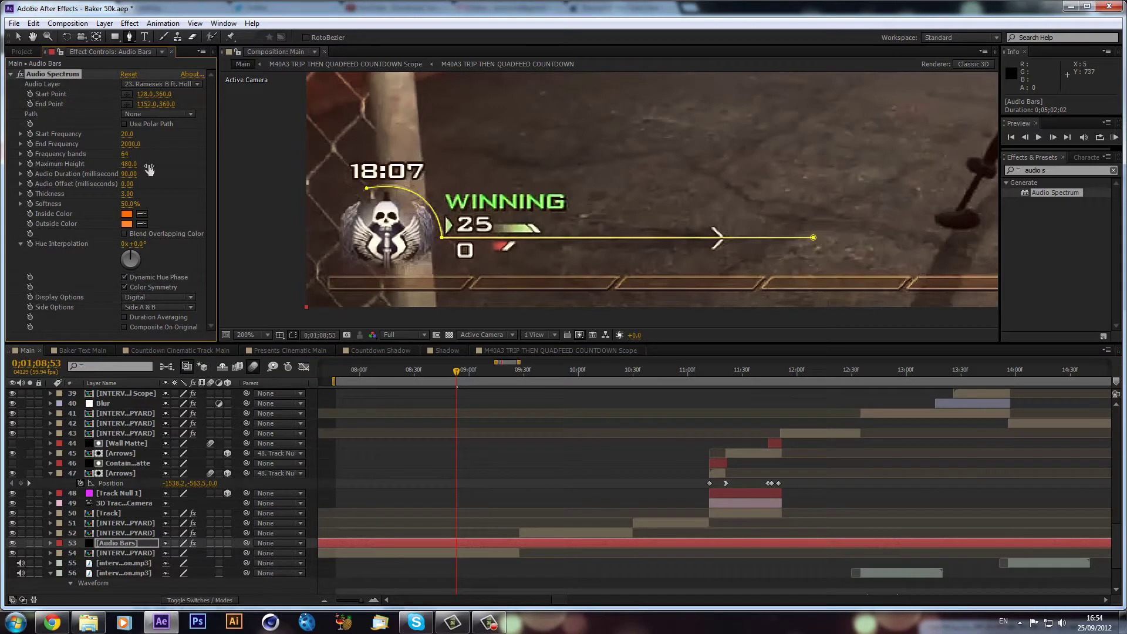
Step: Set Audio Spectrum's Path to Mask 1
click(167, 114)
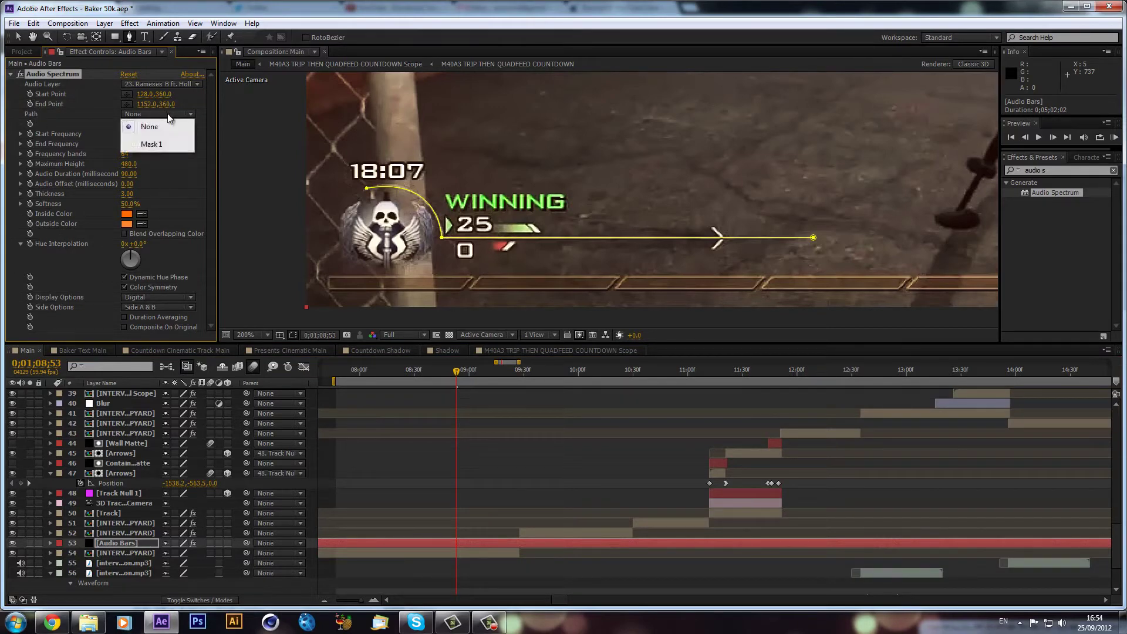
click(150, 145)
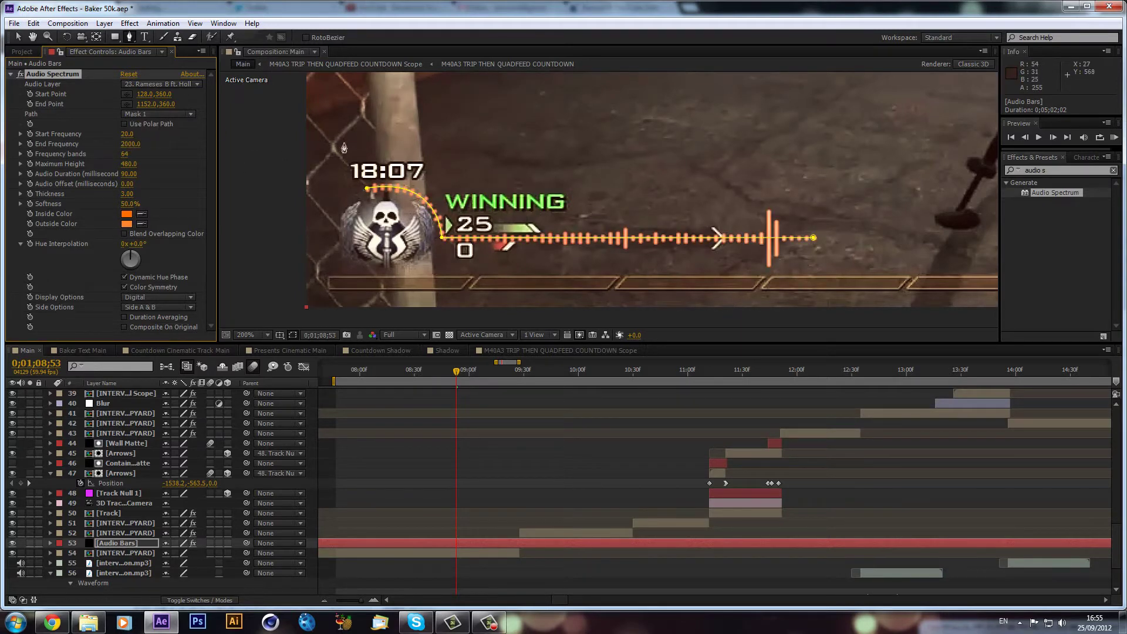
click(514, 503)
Step: Fit the composition in the viewer, then zoom back in on the bottom HUD to check the bars
click(252, 334)
click(267, 361)
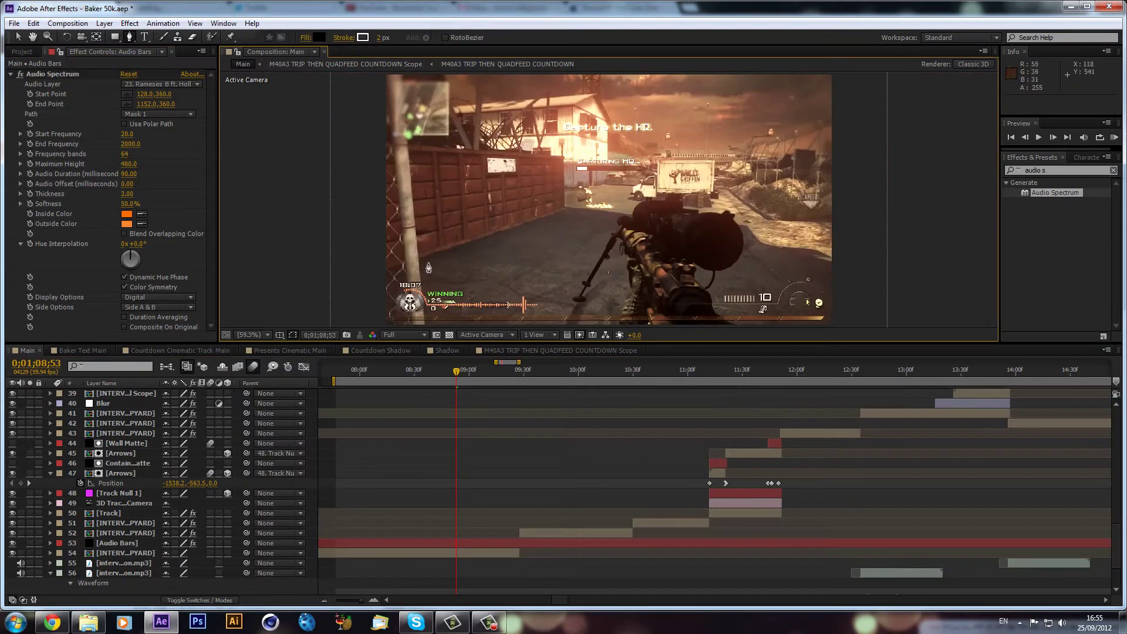
key(slash)
scroll(454, 263, up, 3)
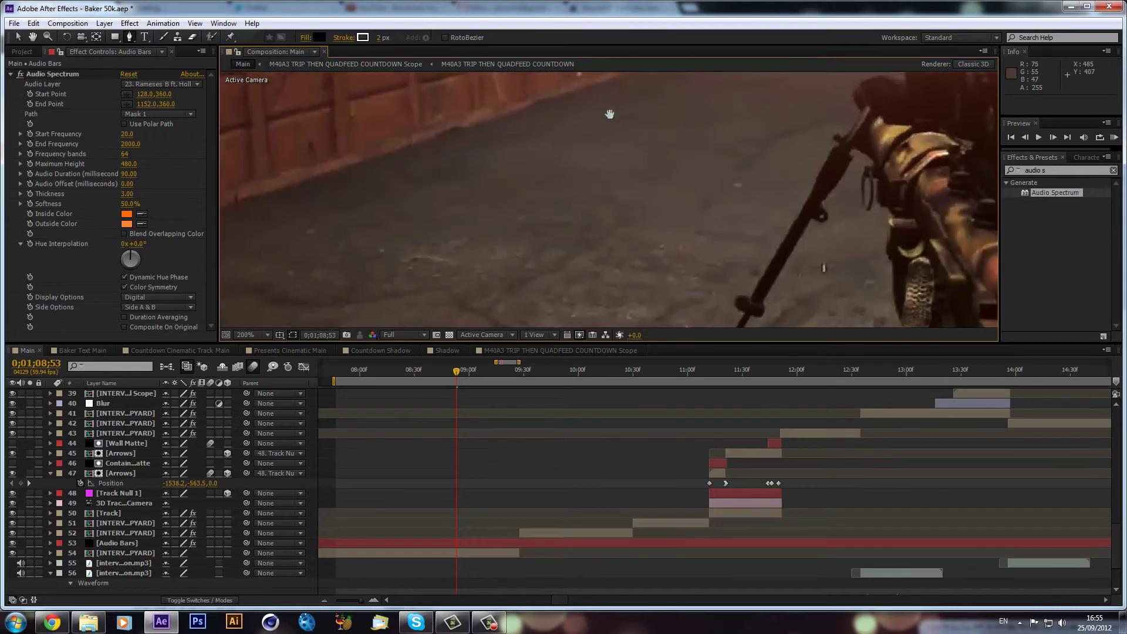
drag(493, 194, 460, 156)
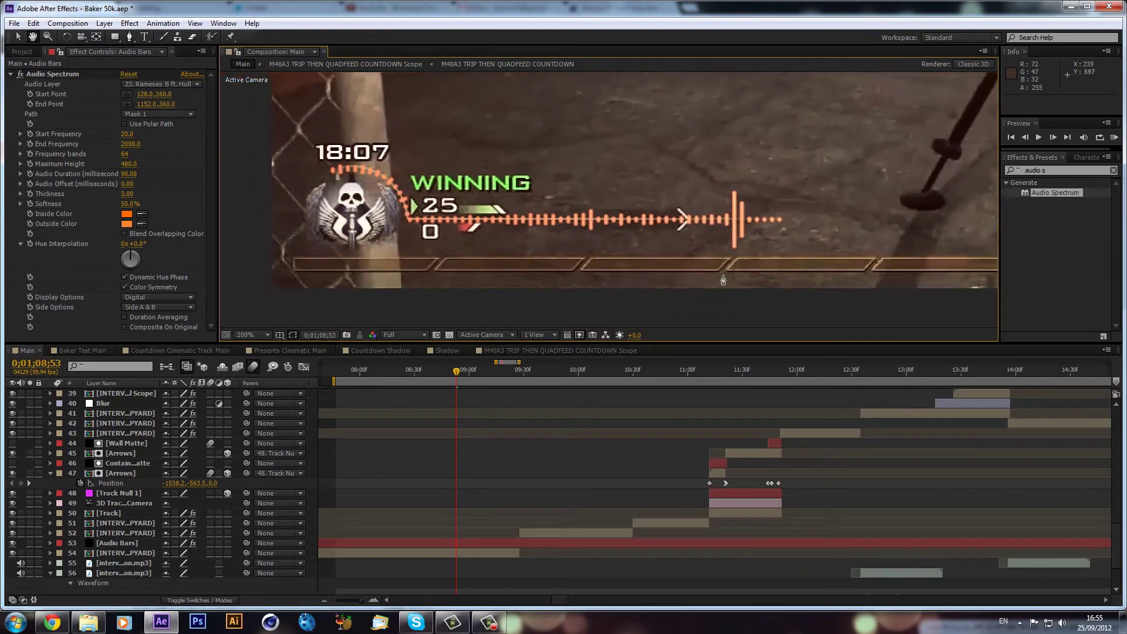
key(g)
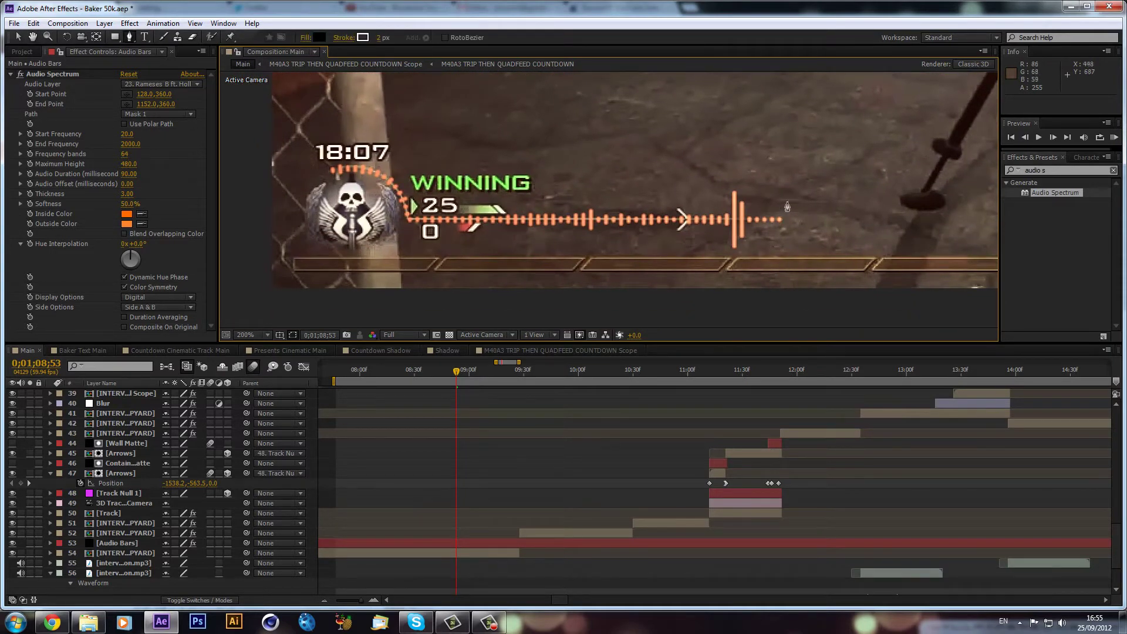
Step: Duplicate Audio Bars and delete the Audio Spectrum effect and mask from the copy
click(478, 546)
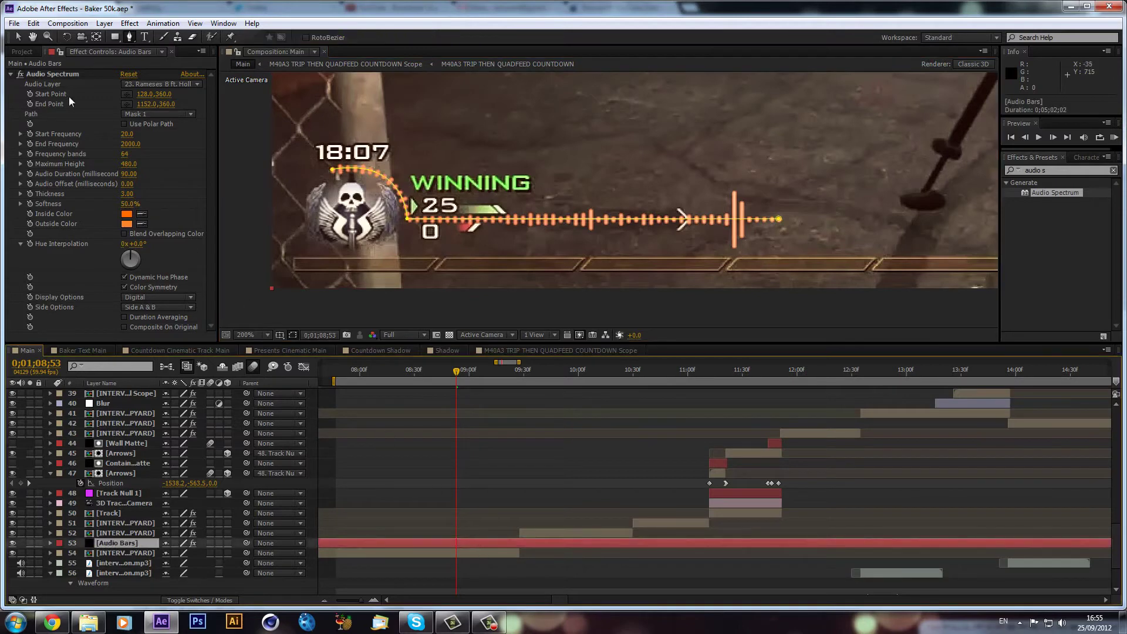
click(105, 23)
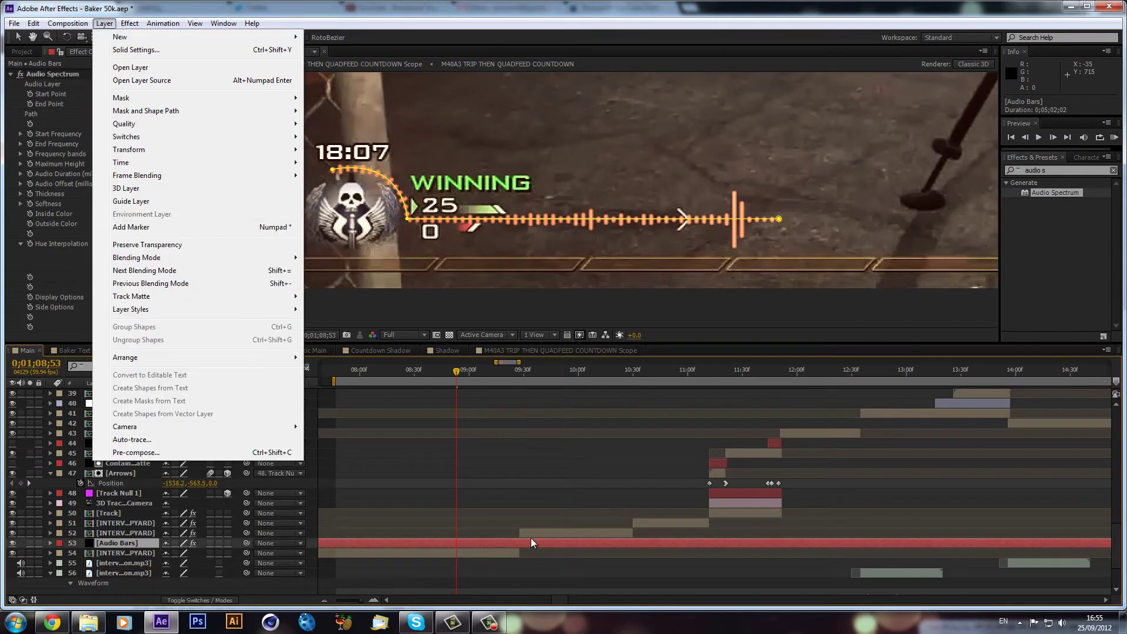
click(530, 537)
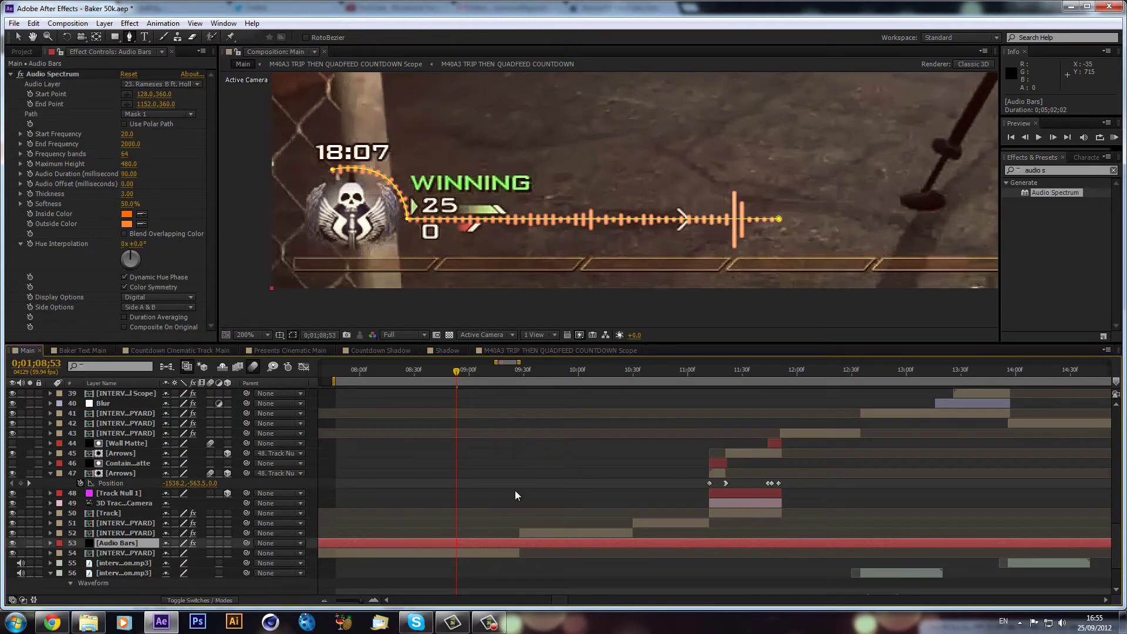
key(ctrl+d)
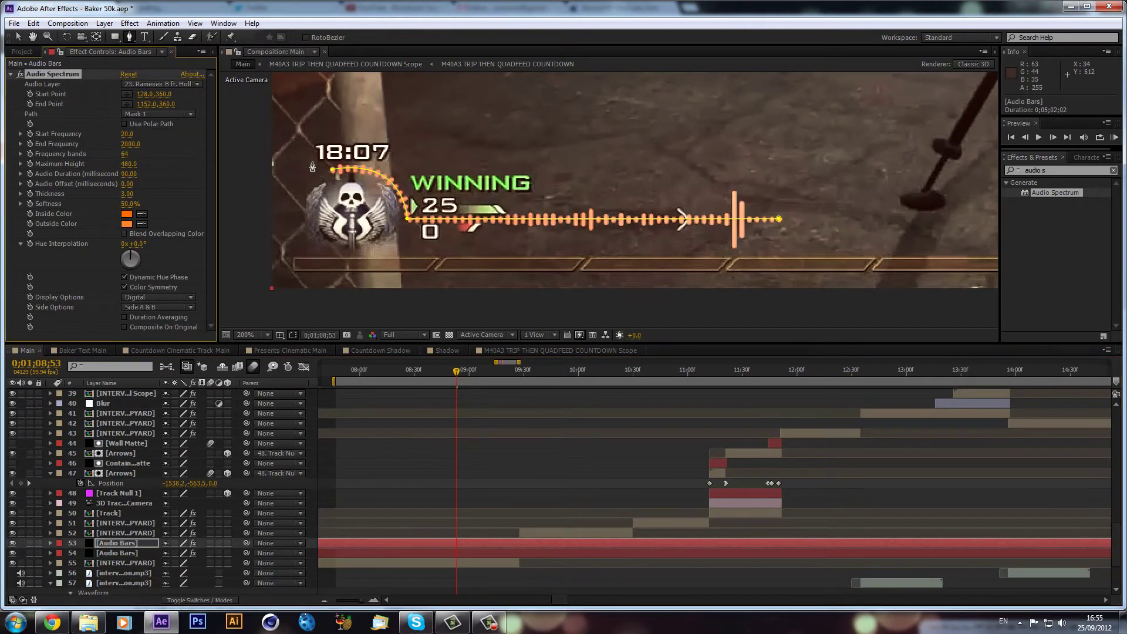
key(Delete)
key(ctrl+shift+n)
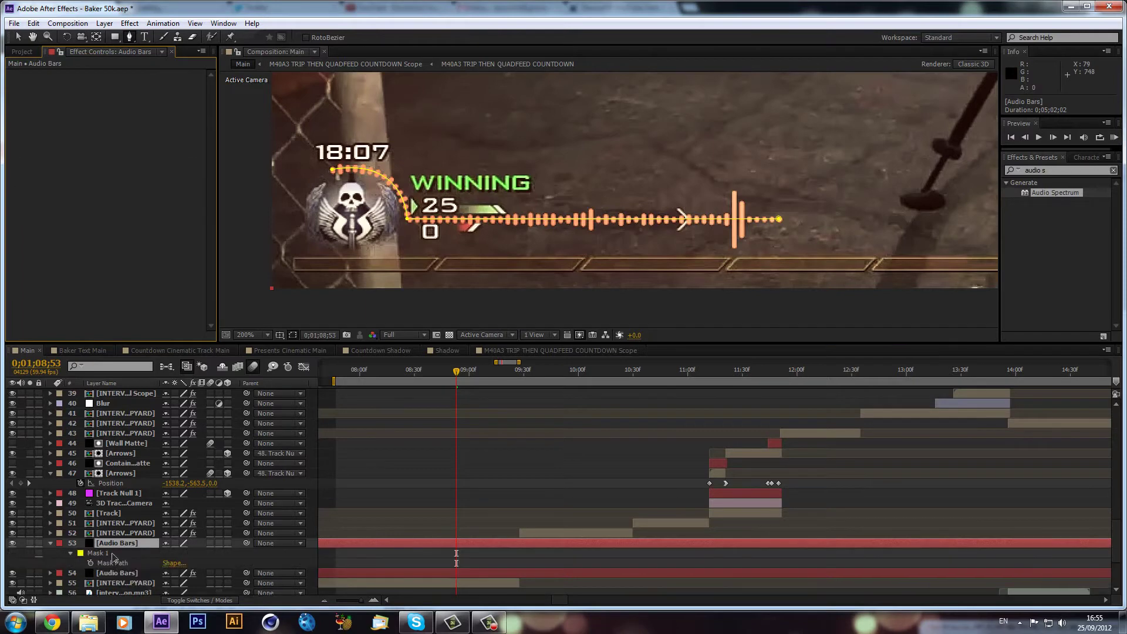
key(Delete)
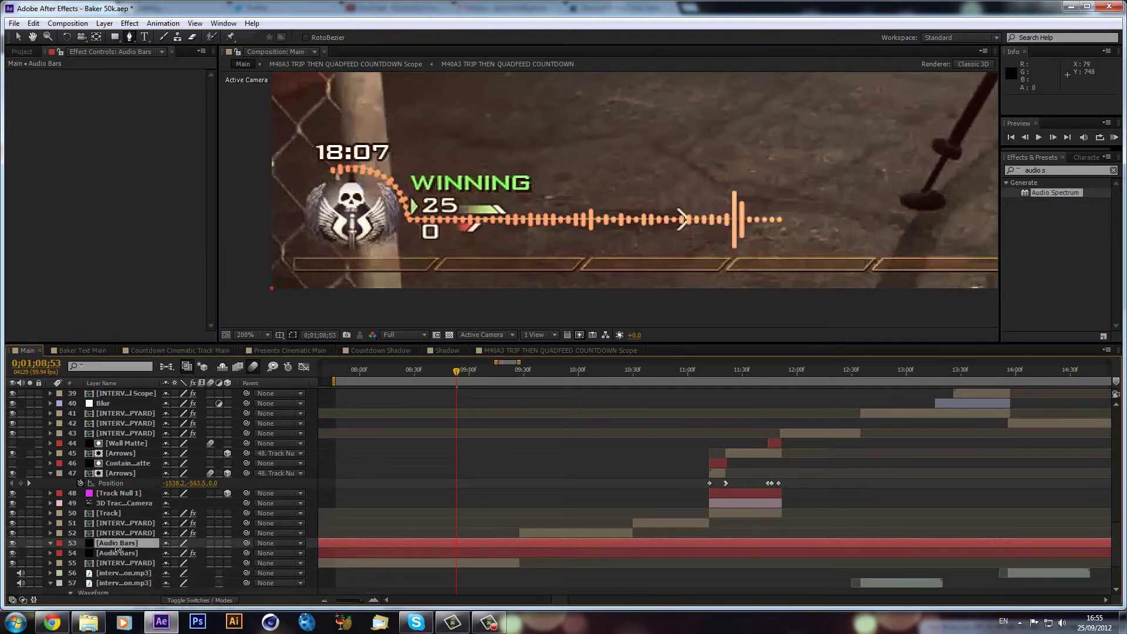
Step: Rename the copied layer to Track Matte
key(Return)
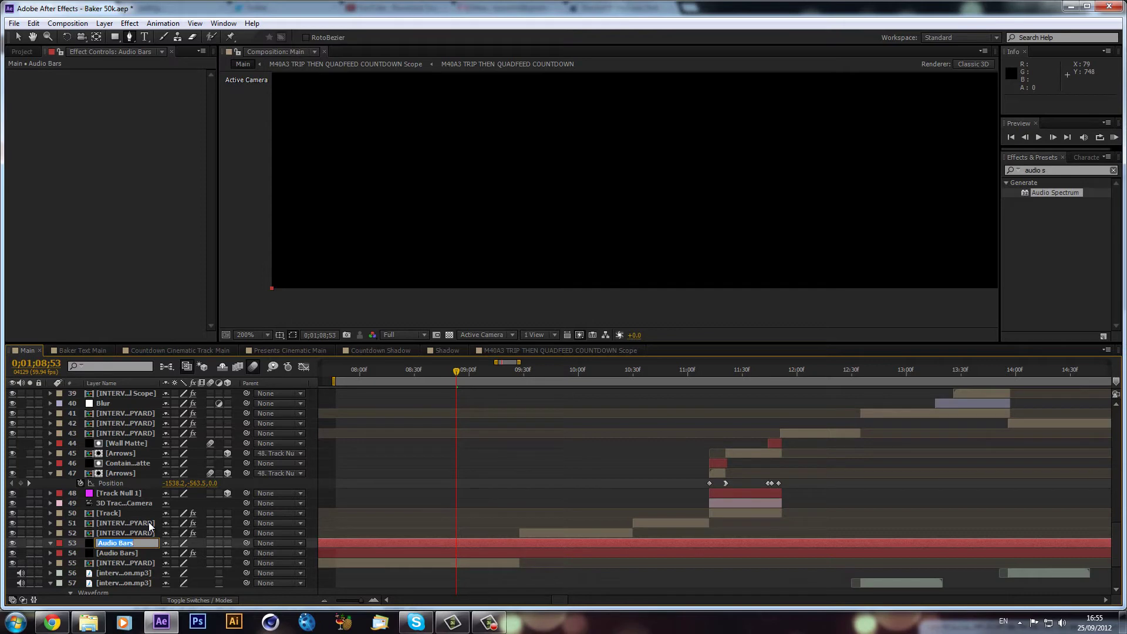
text(Track Matte)
key(Return)
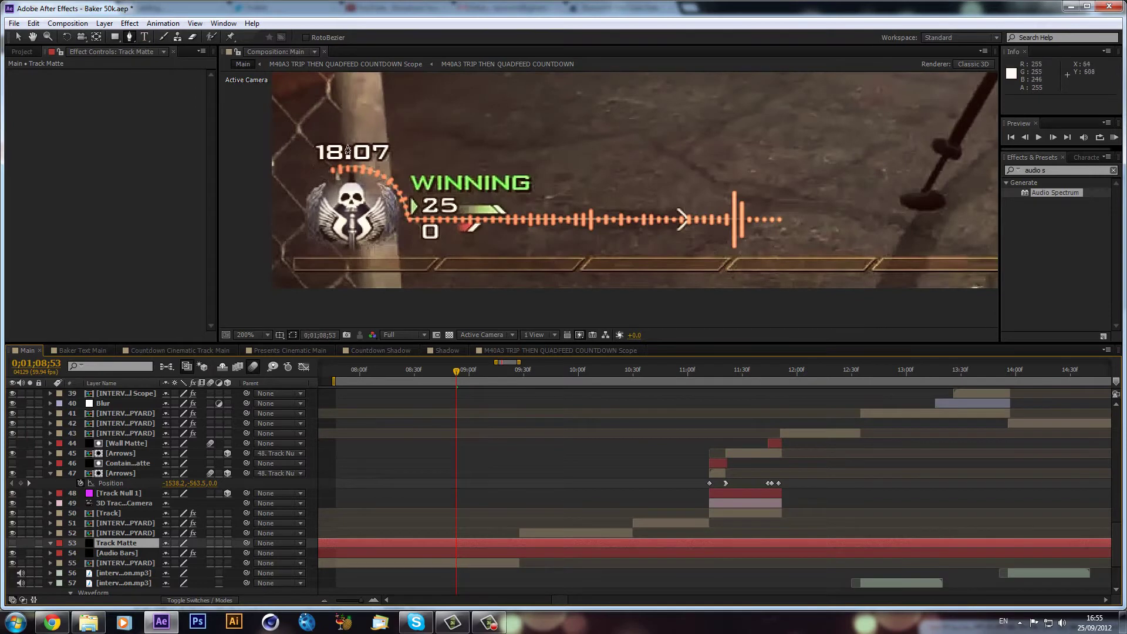
Step: Draw a four-point Mask 1 around the 18:07 clock
click(346, 186)
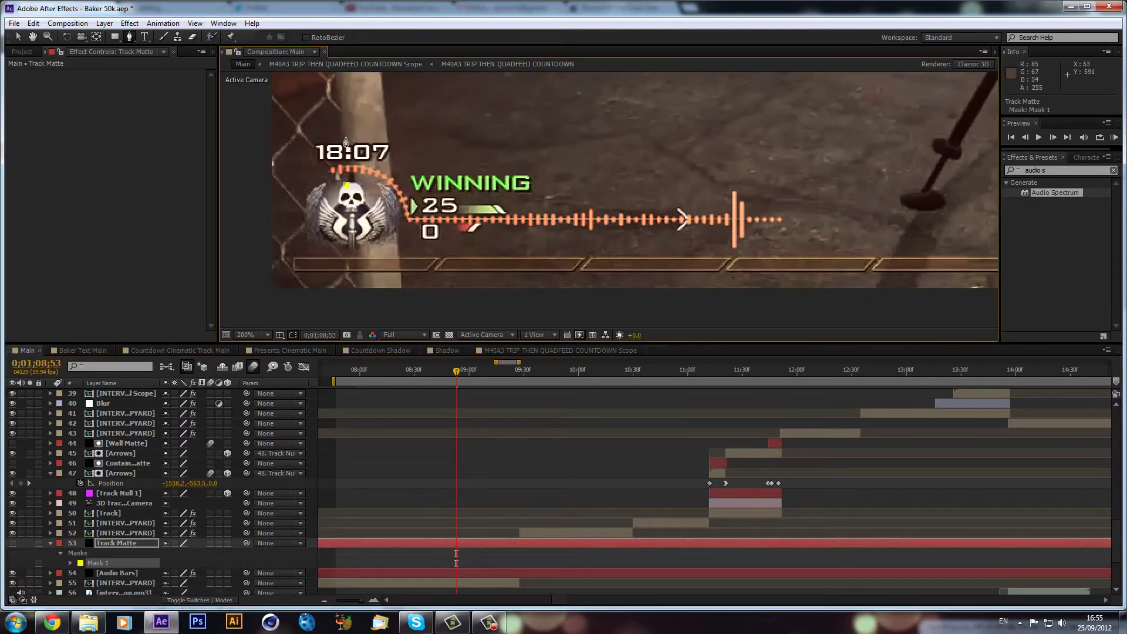
click(344, 138)
click(312, 143)
click(327, 194)
click(346, 186)
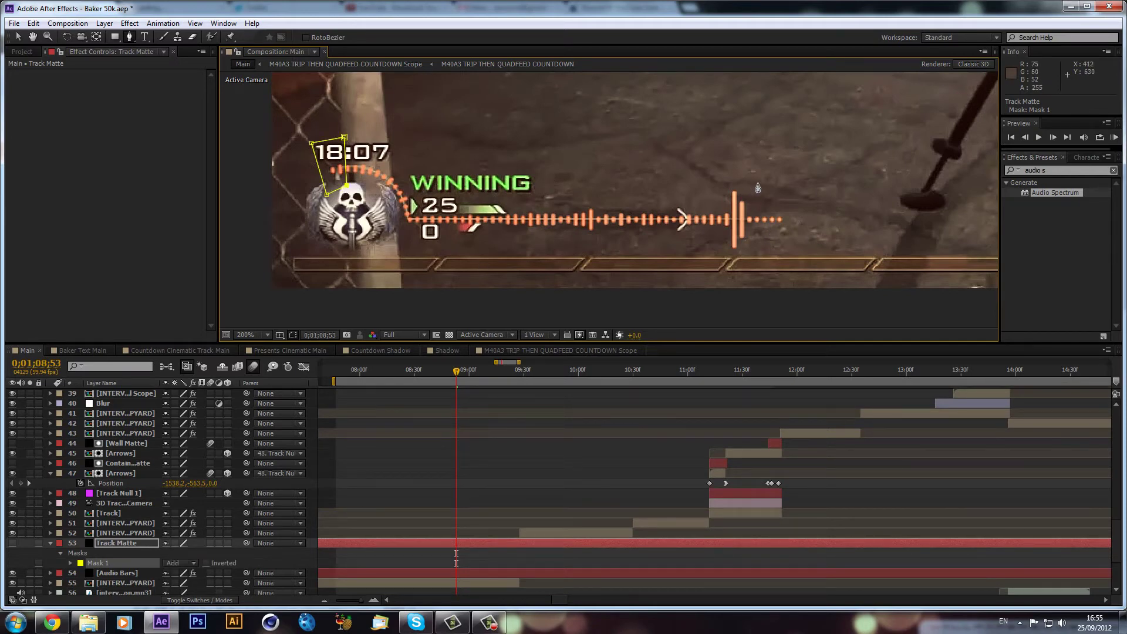
Step: Draw a four-point Mask 2 just past the bars' right end and make Track Matte visible
click(757, 183)
click(758, 259)
click(799, 259)
click(791, 182)
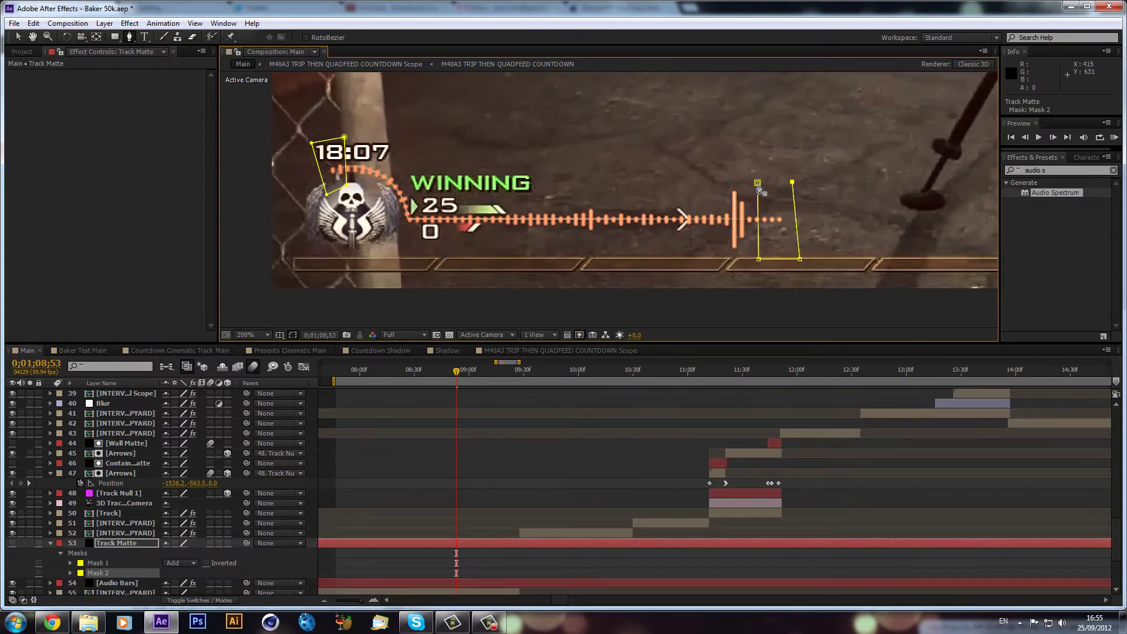
click(757, 183)
click(11, 544)
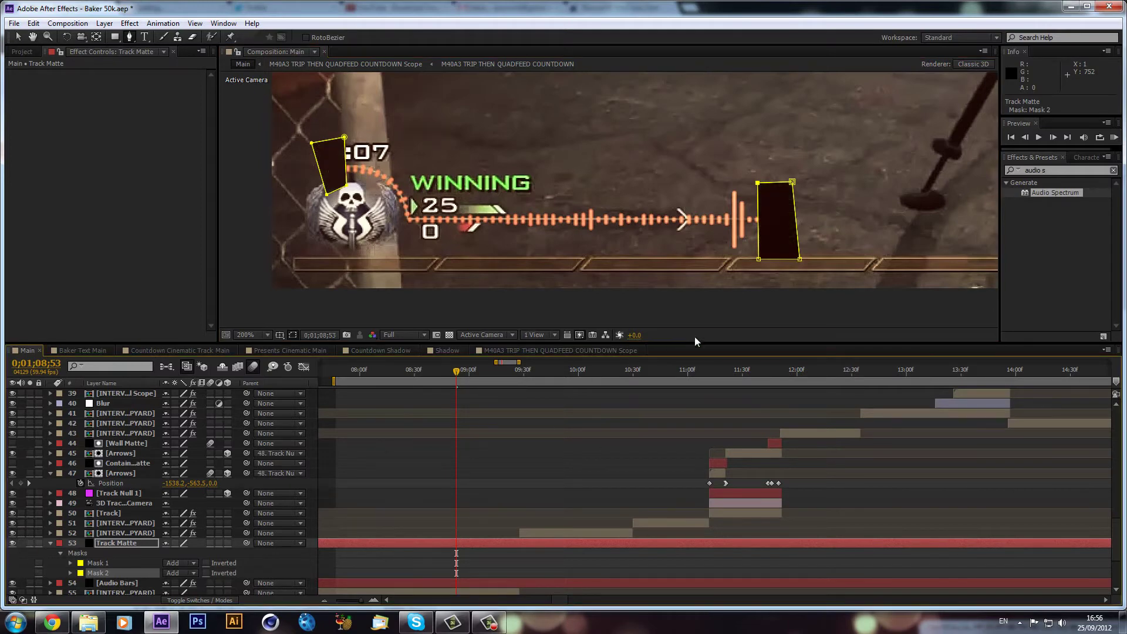
click(17, 37)
click(107, 543)
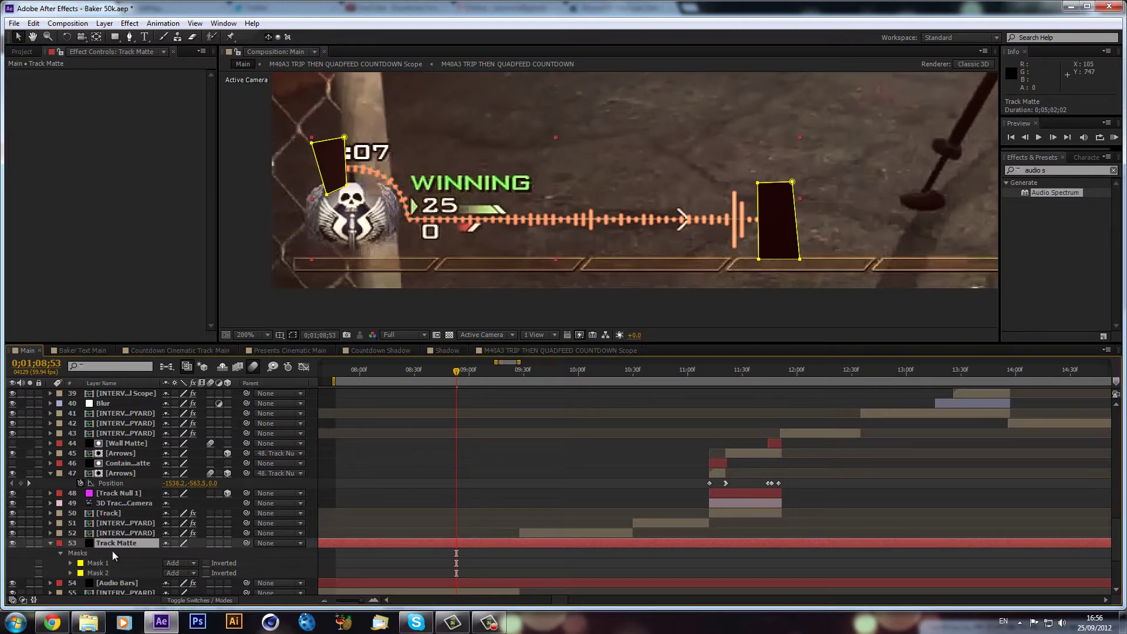
key(f)
click(180, 563)
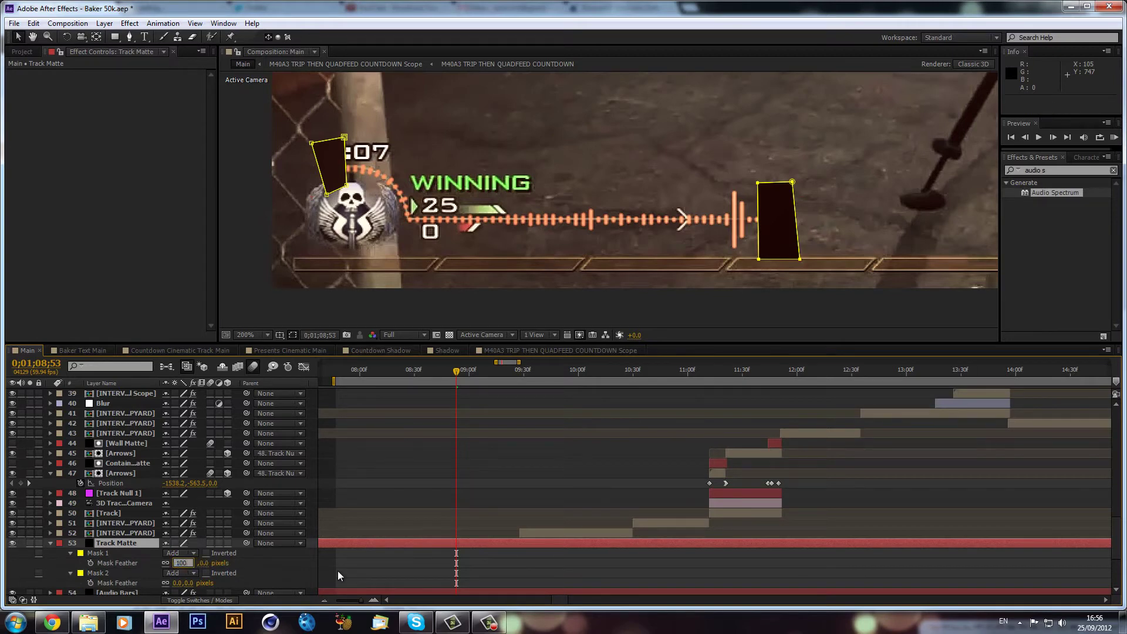
key(Return)
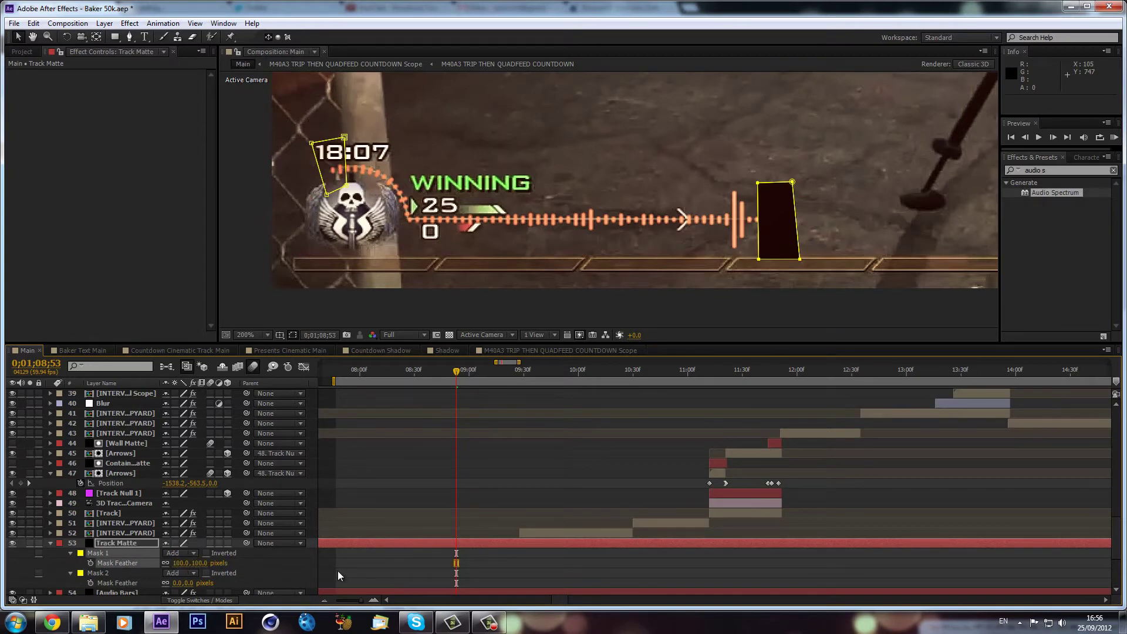
click(181, 563)
text(25)
key(Return)
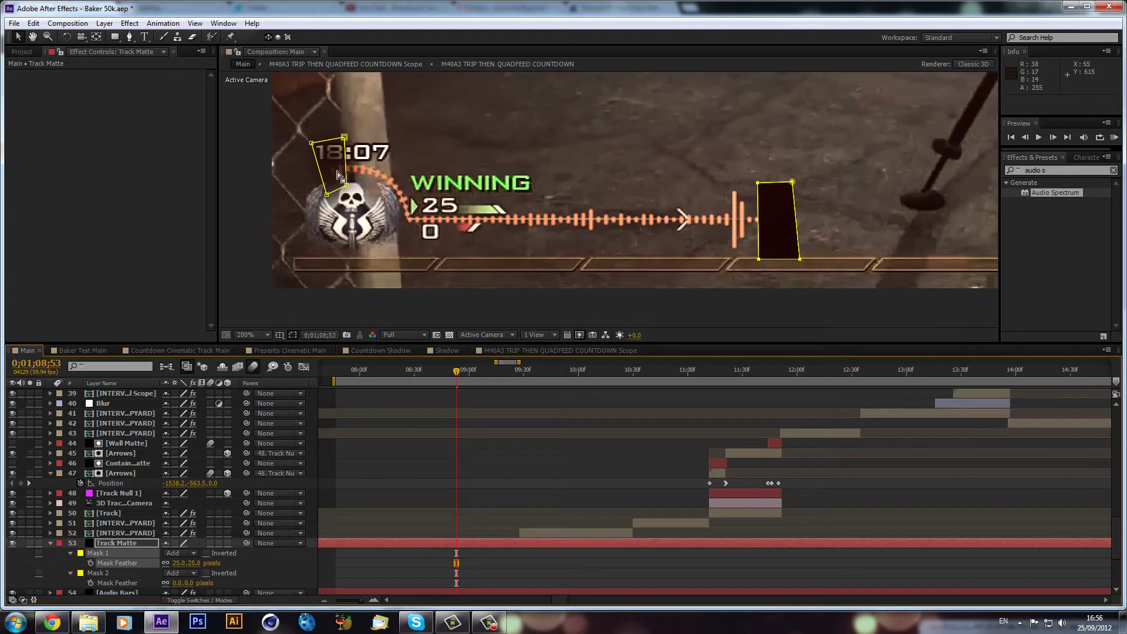
click(176, 562)
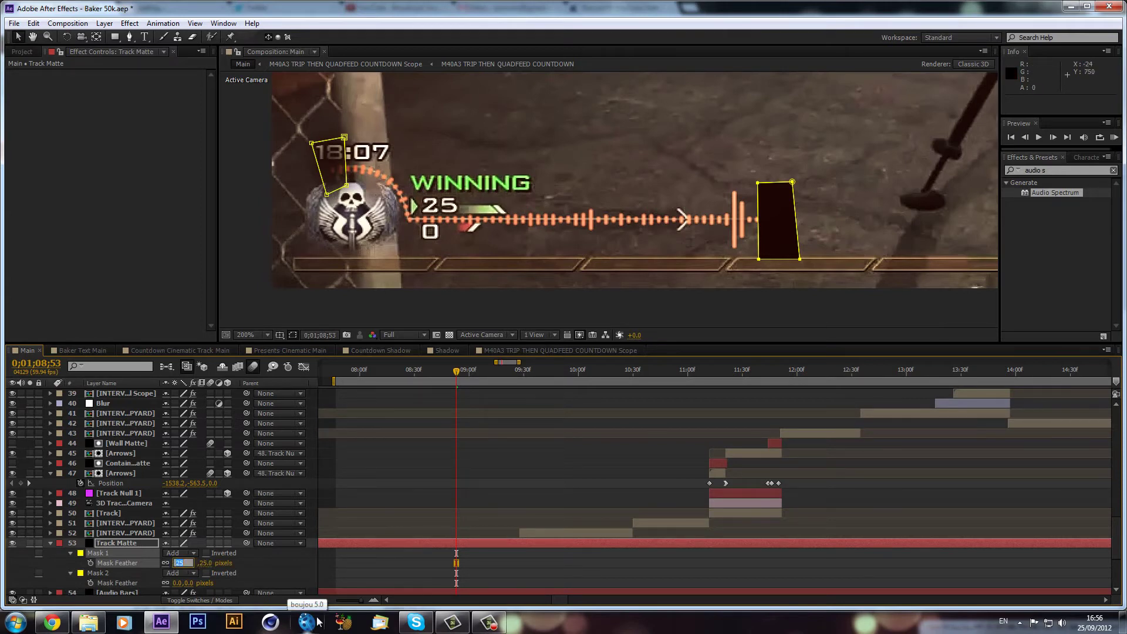
text(0)
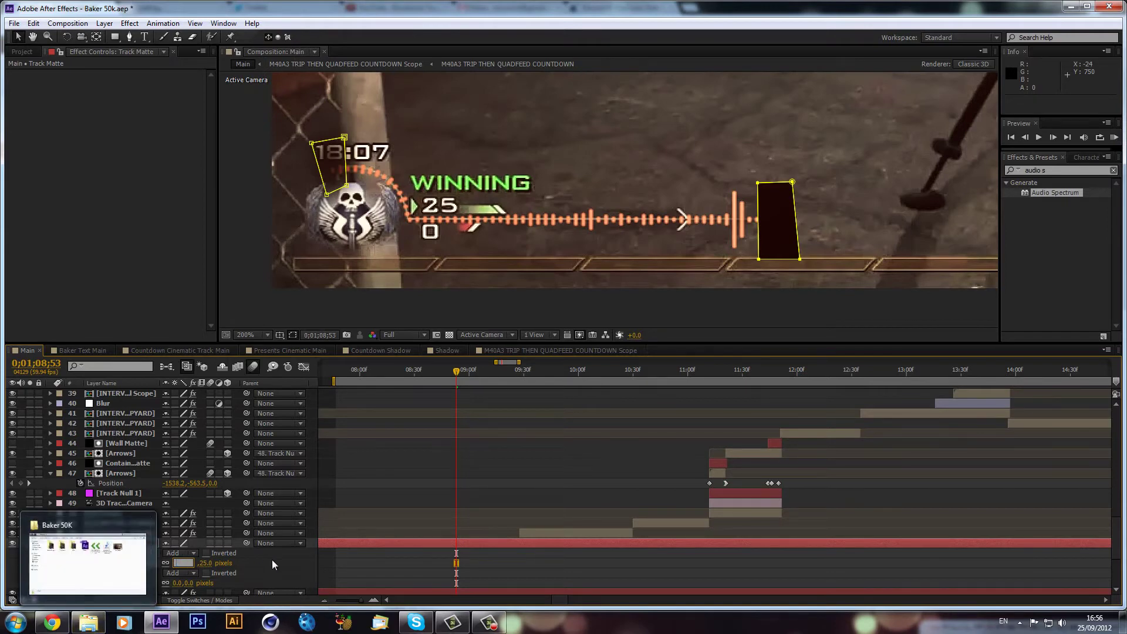
click(272, 559)
click(50, 543)
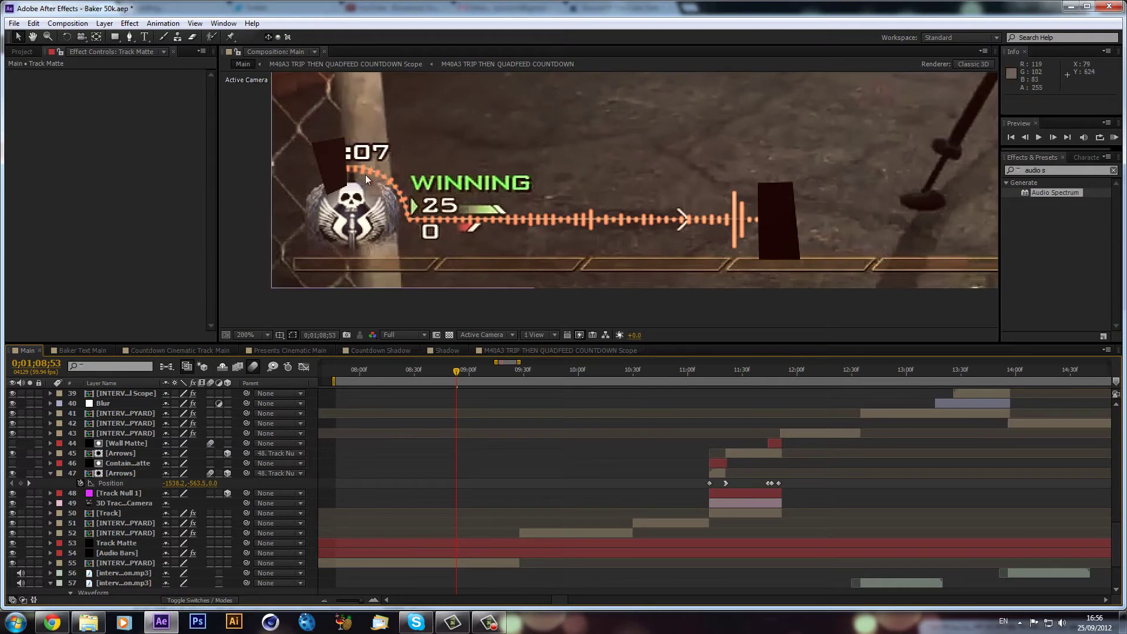
Step: Set Audio Bars' TrkMat to Alpha Inverted Matte "Track Matte", then reselect Track Matte
click(120, 525)
click(120, 544)
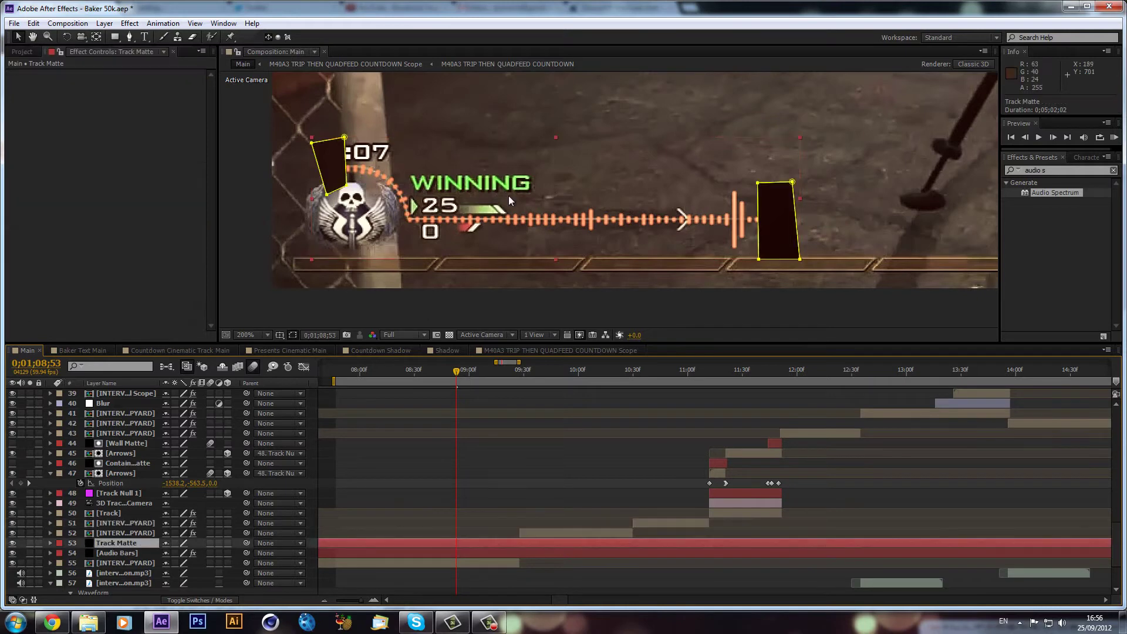
click(140, 553)
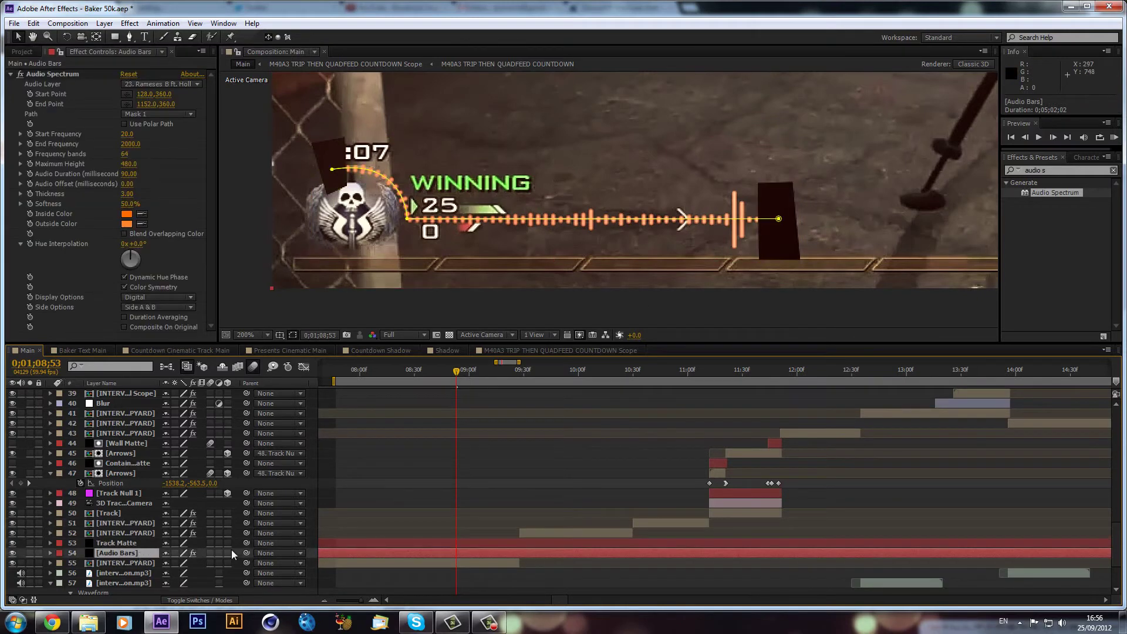
key(F4)
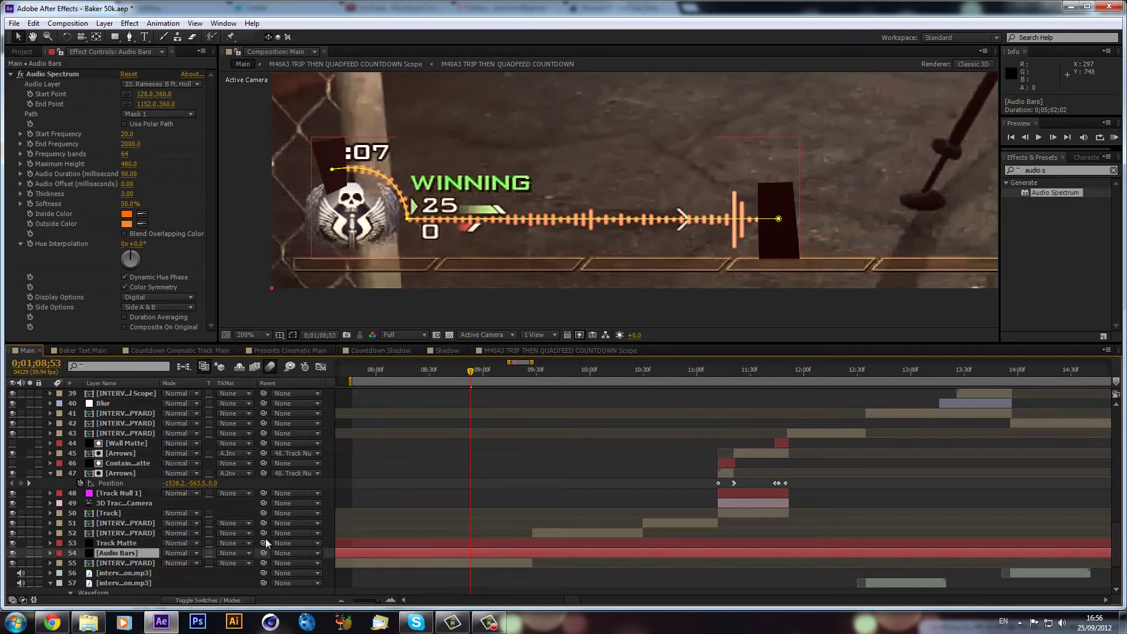
click(230, 552)
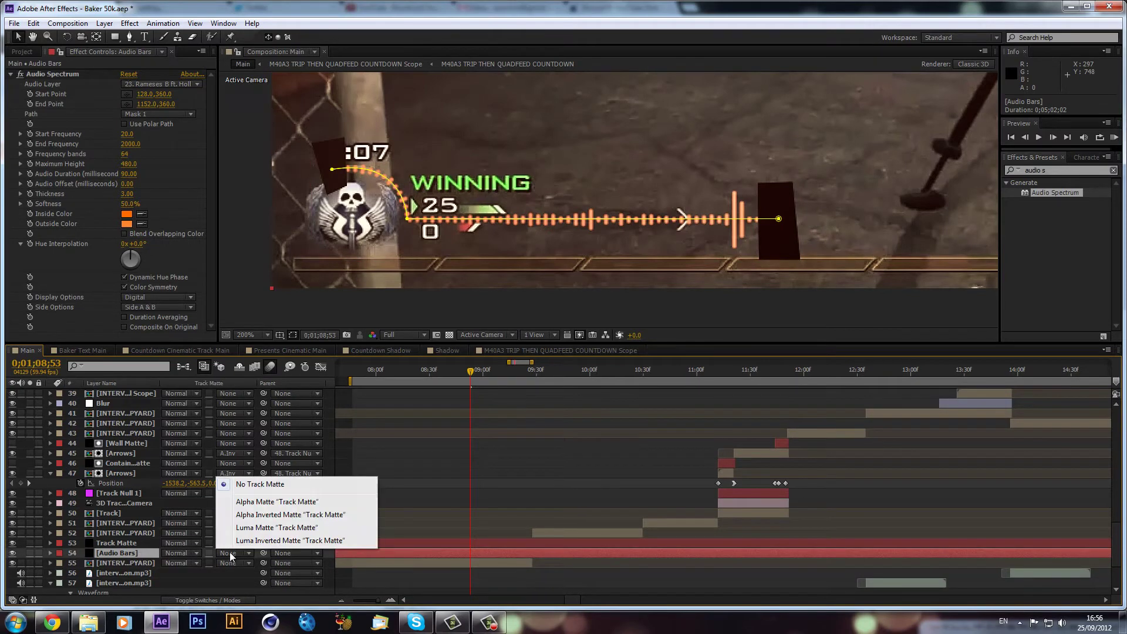
click(257, 515)
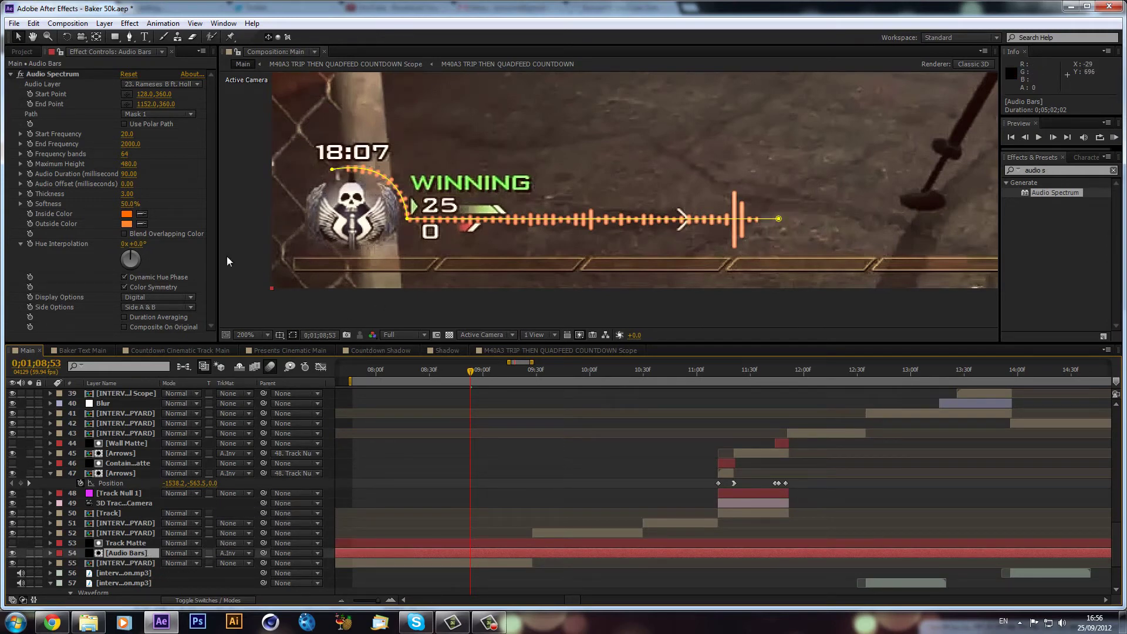
click(136, 543)
Step: Set Mask Feather on both Track Matte masks to 10, then 25 pixels
key(f)
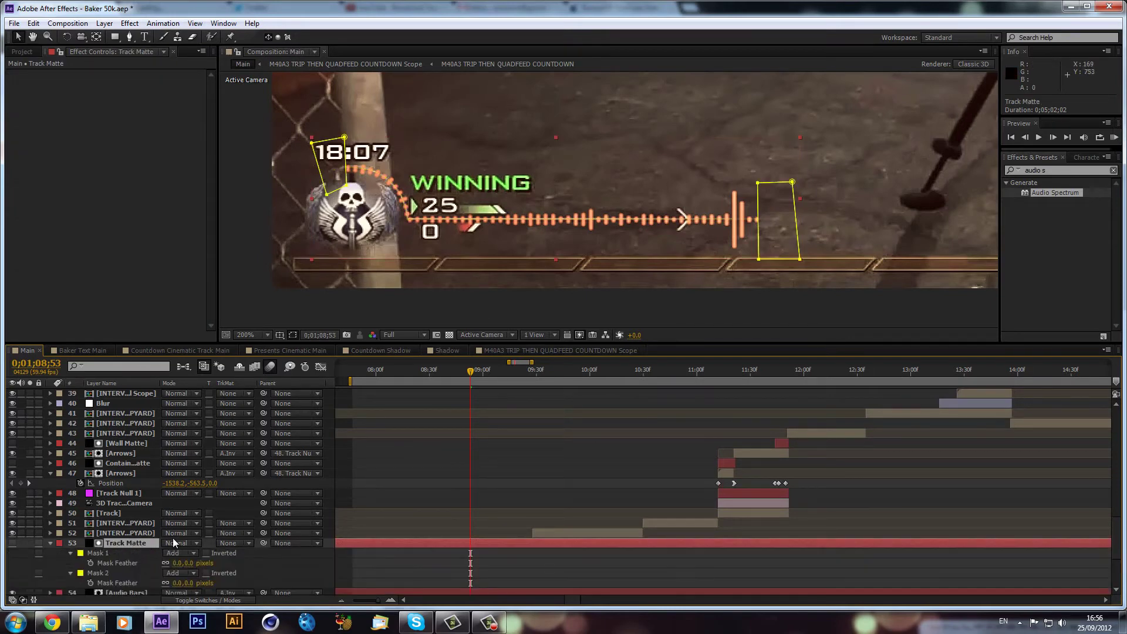
click(104, 552)
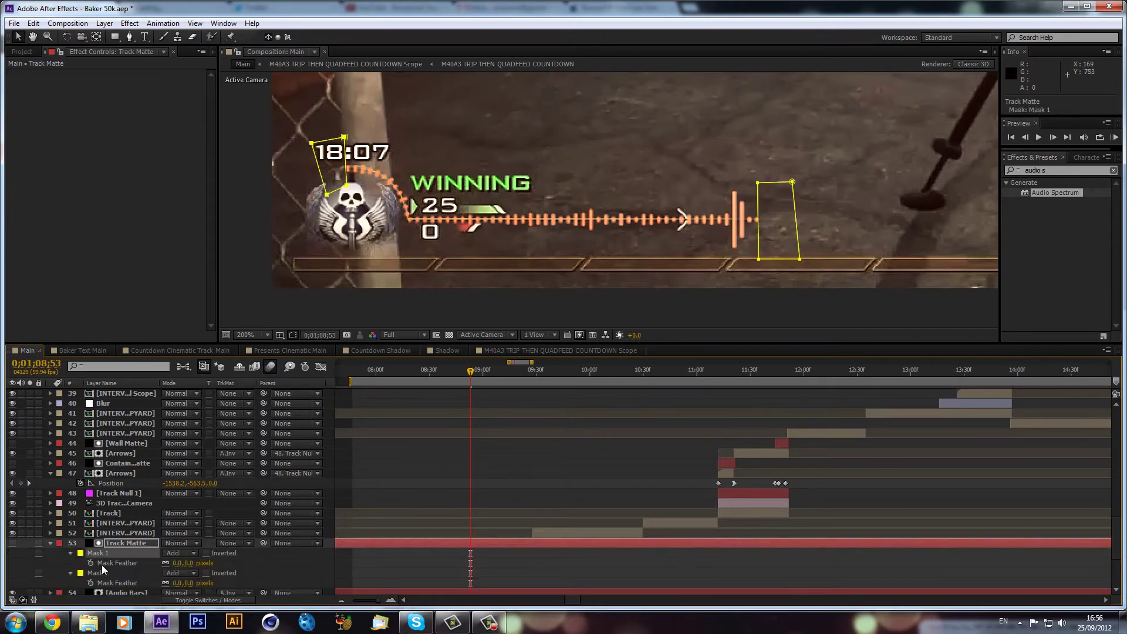
shift+click(132, 571)
click(178, 583)
text(1)
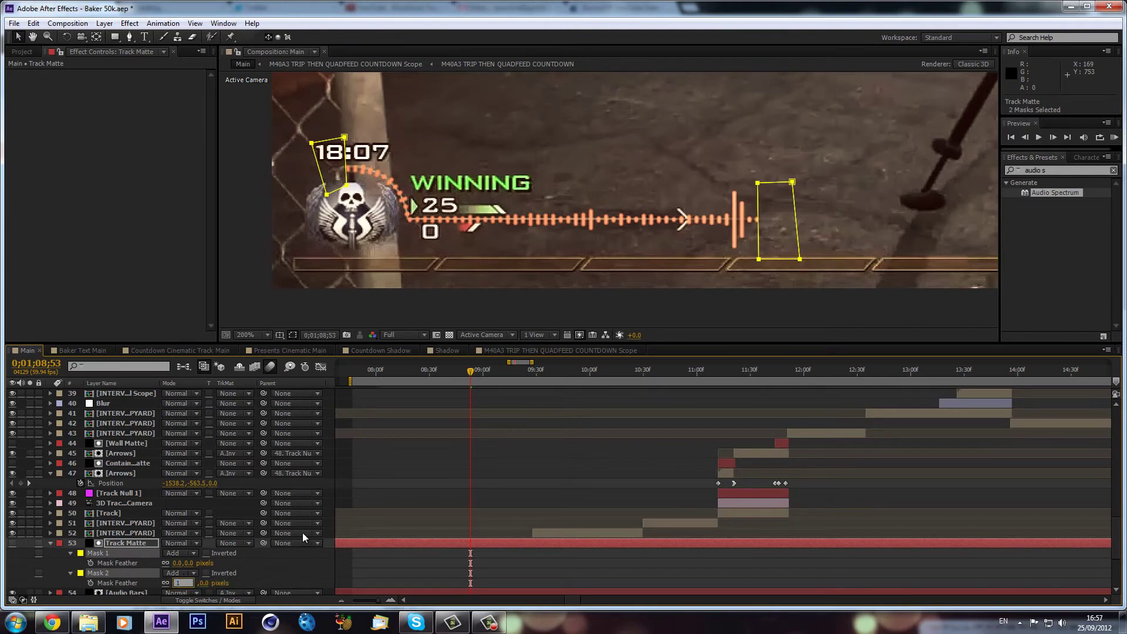
text(0)
key(Return)
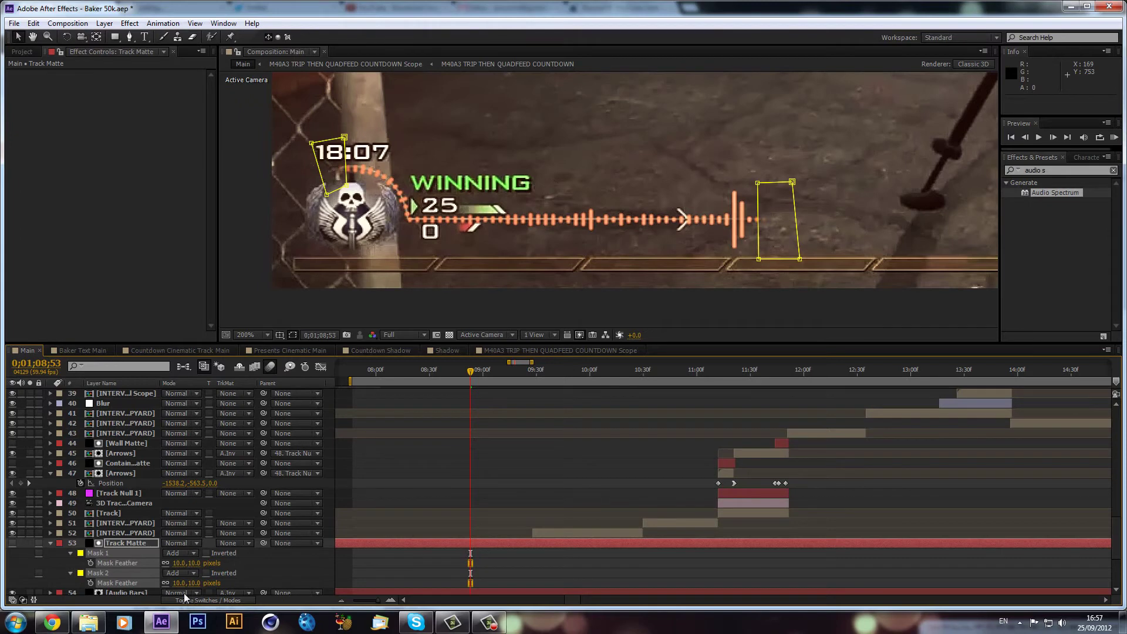
key(Return)
Step: Collapse the Track Matte layer, check the soft bar ends, and zoom the timeline out
click(420, 492)
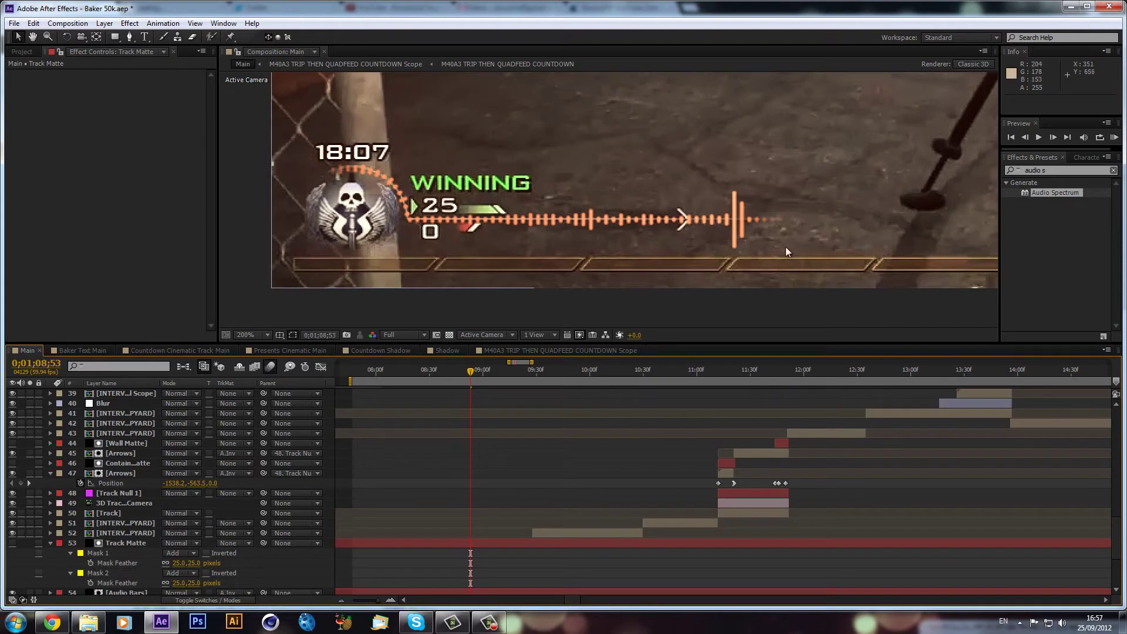
click(148, 541)
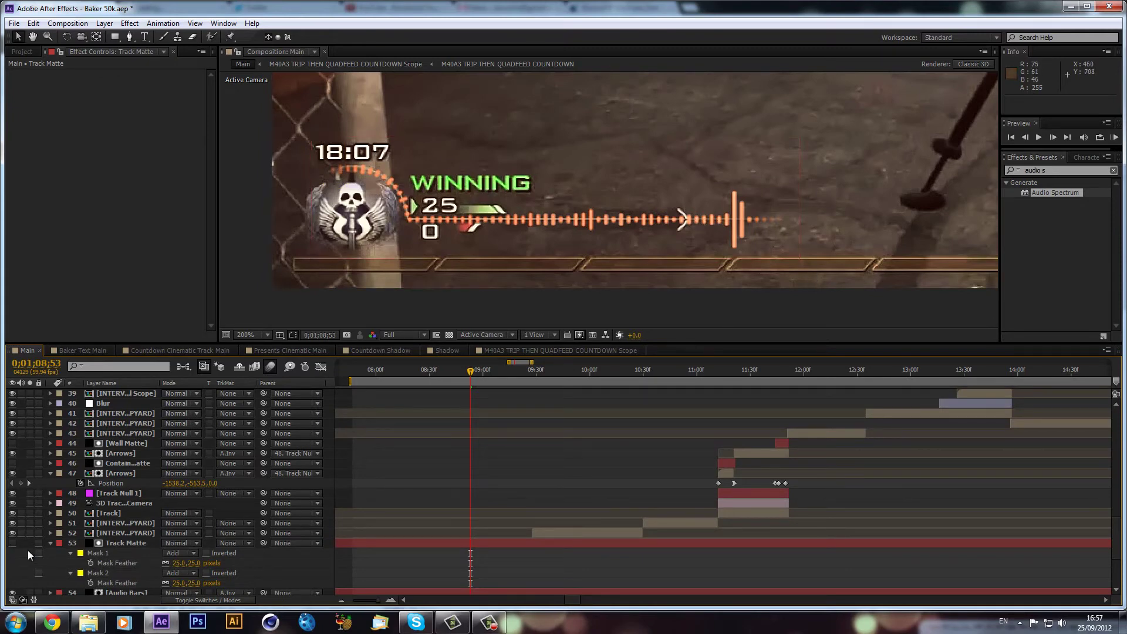
click(50, 542)
click(514, 496)
click(343, 597)
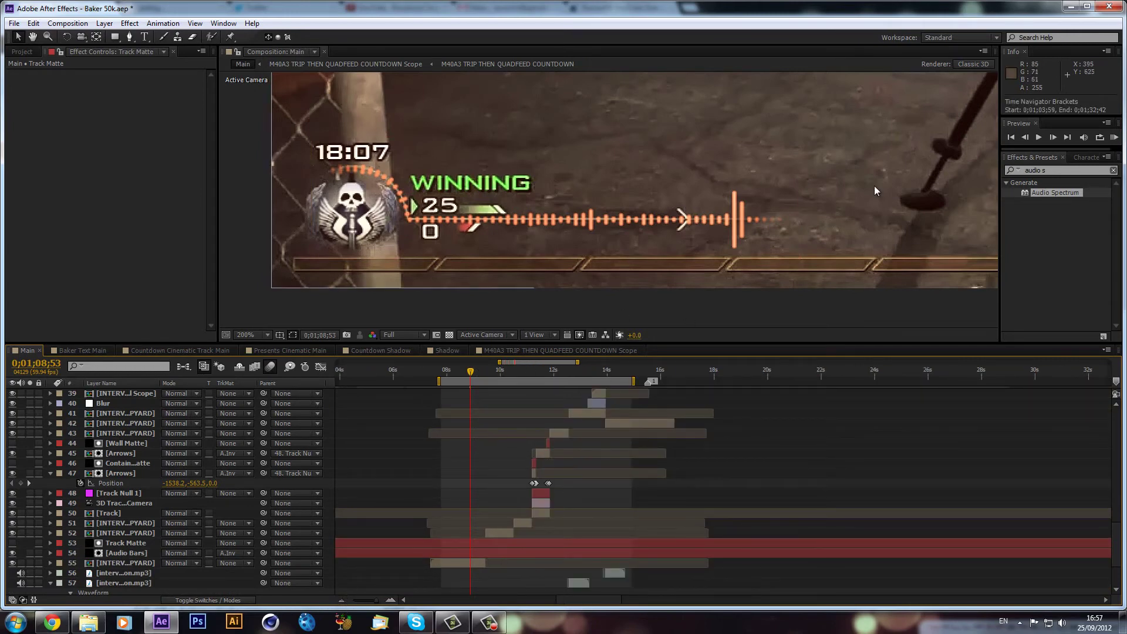
Step: Pan to the right HUD with the 10 counter and duplicate Audio Bars, removing its track matte
drag(897, 186, 539, 213)
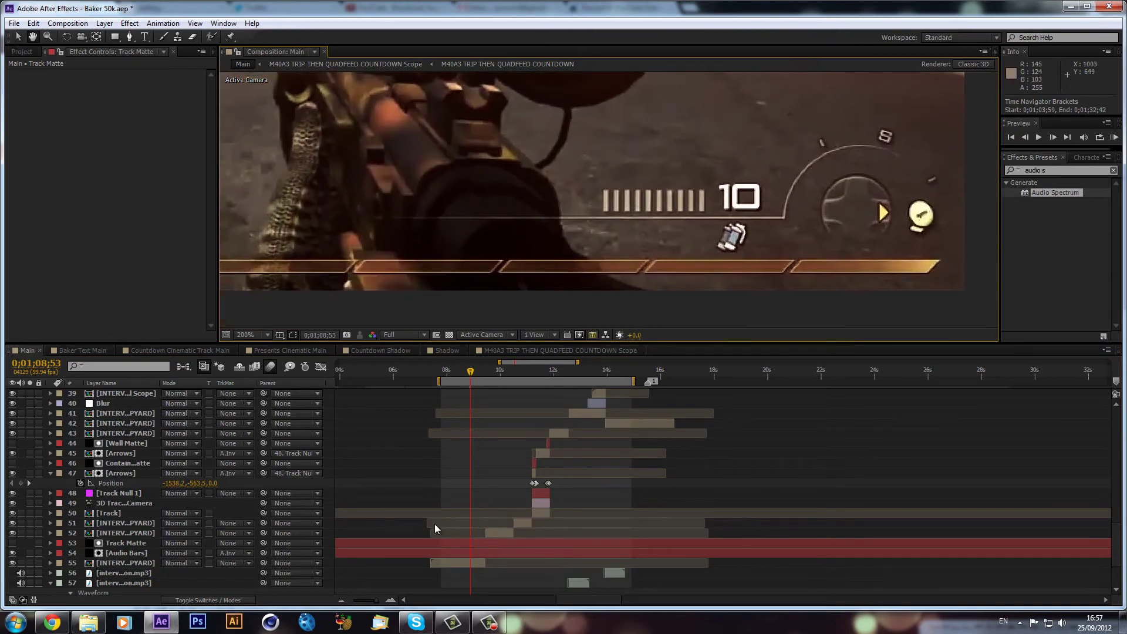
click(374, 553)
click(399, 537)
click(385, 551)
key(ctrl+d)
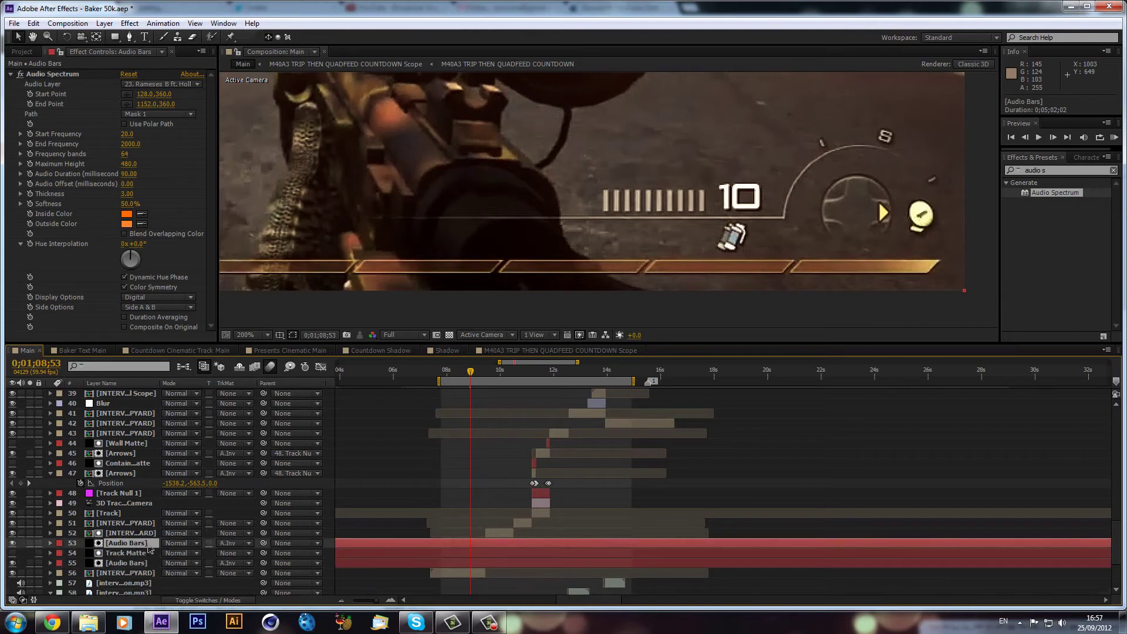
drag(131, 541, 184, 543)
click(244, 543)
click(252, 469)
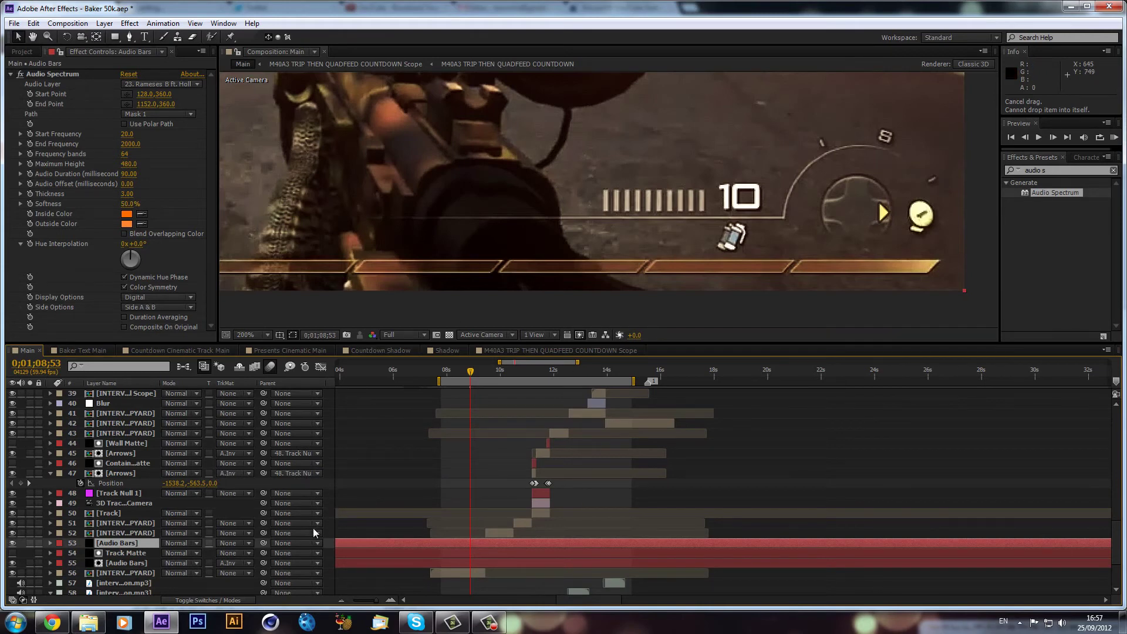
Step: Replace the mask with an open path along the HUD line curving up its arc, set as Path
key(m)
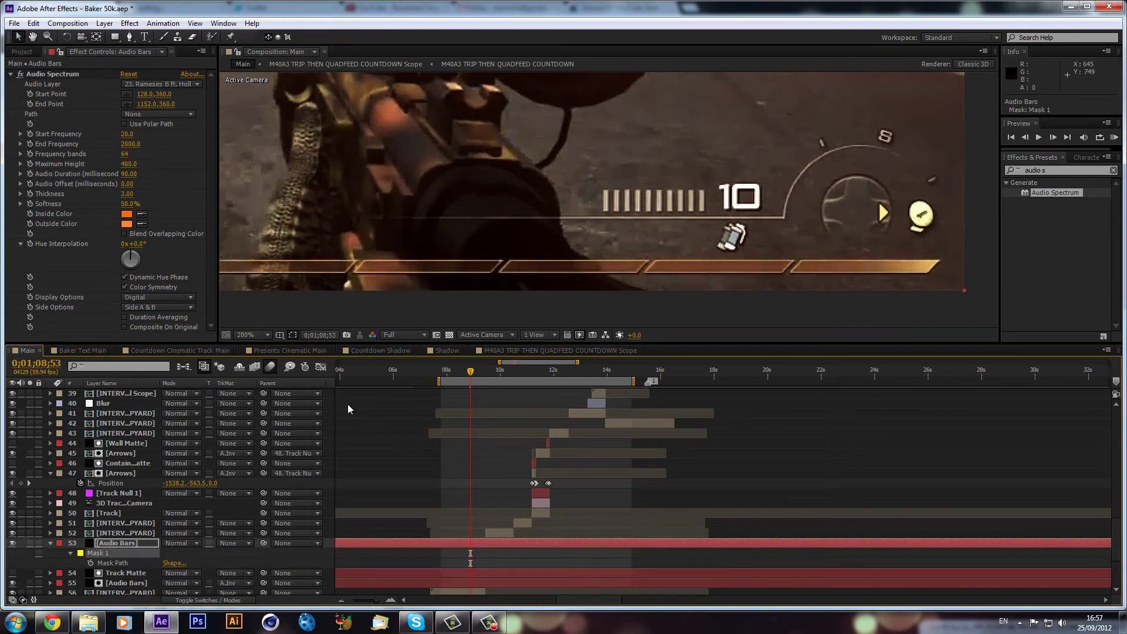
key(m)
key(g)
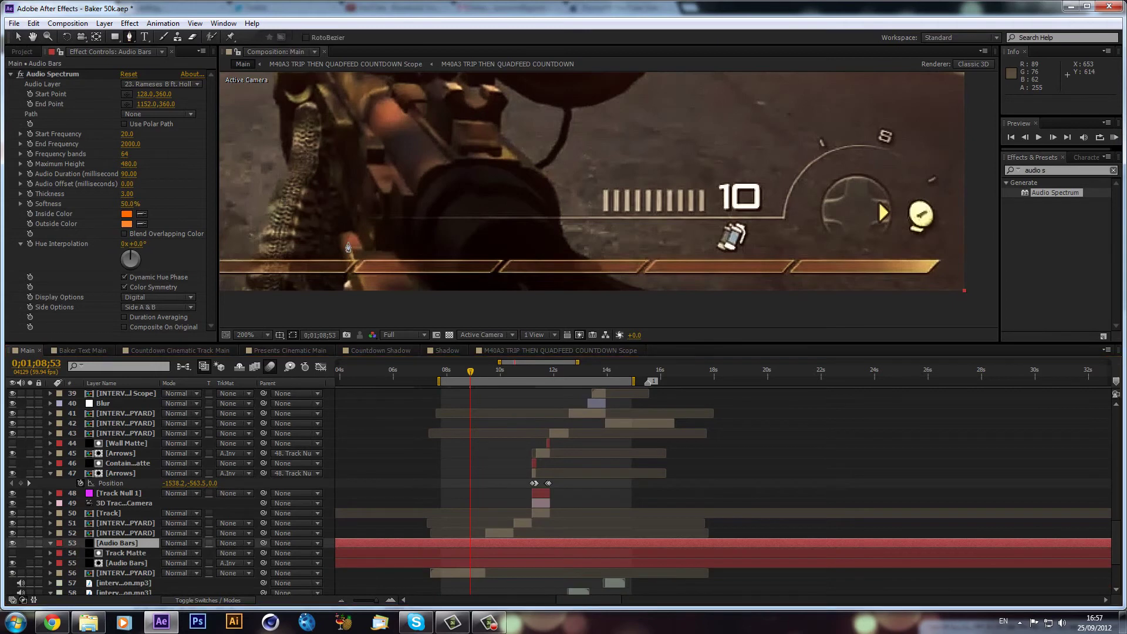
click(371, 220)
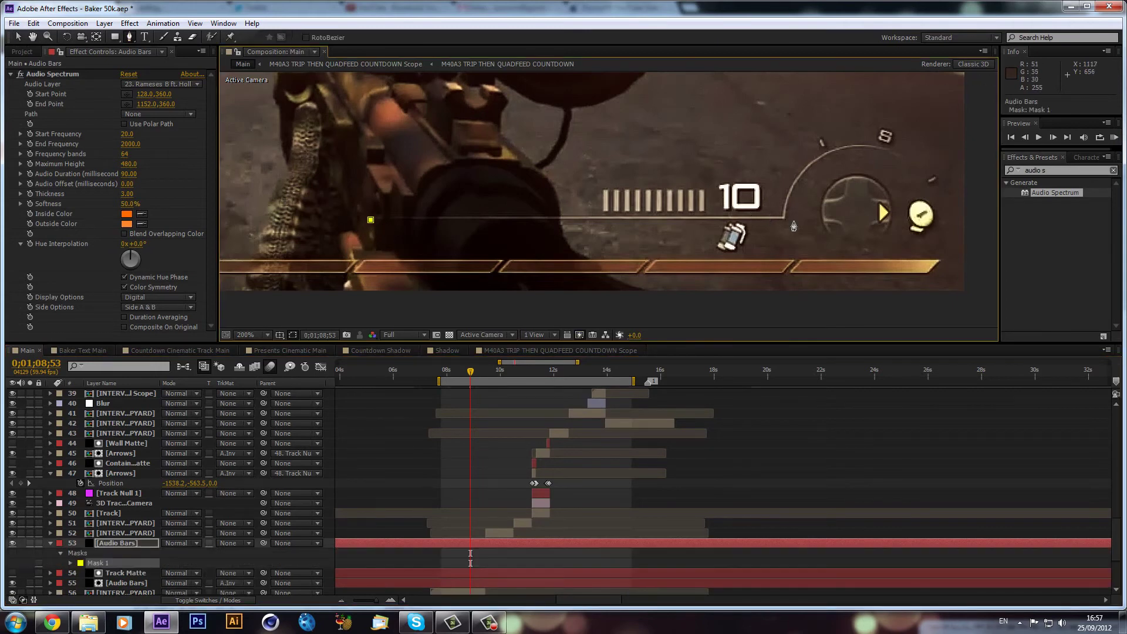
click(785, 220)
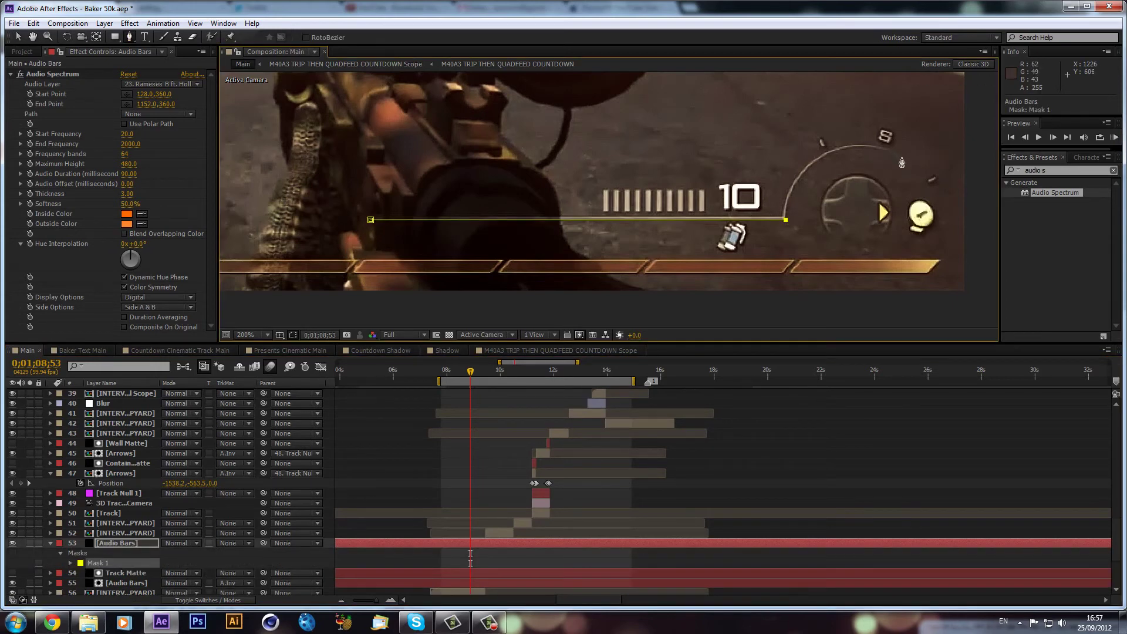
drag(894, 155, 1004, 192)
key(ctrl+z)
click(876, 147)
drag(890, 154, 968, 158)
click(185, 115)
click(176, 146)
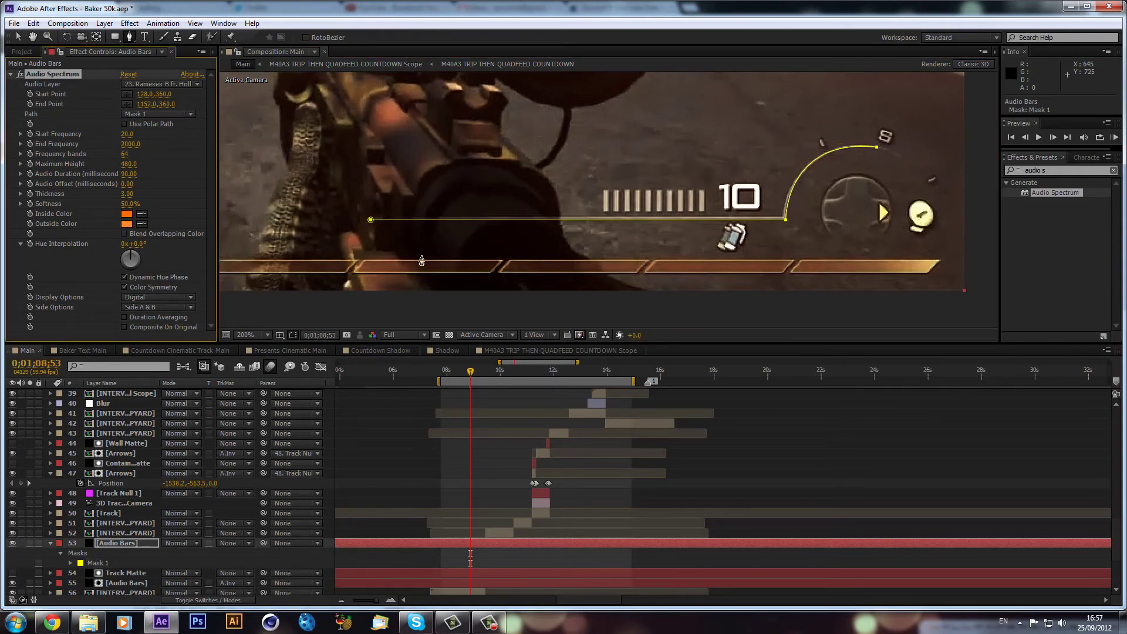
Step: Duplicate Track Matte and place Track Matte 2 directly above Audio Bars
click(142, 572)
key(ctrl+d)
drag(144, 572, 146, 539)
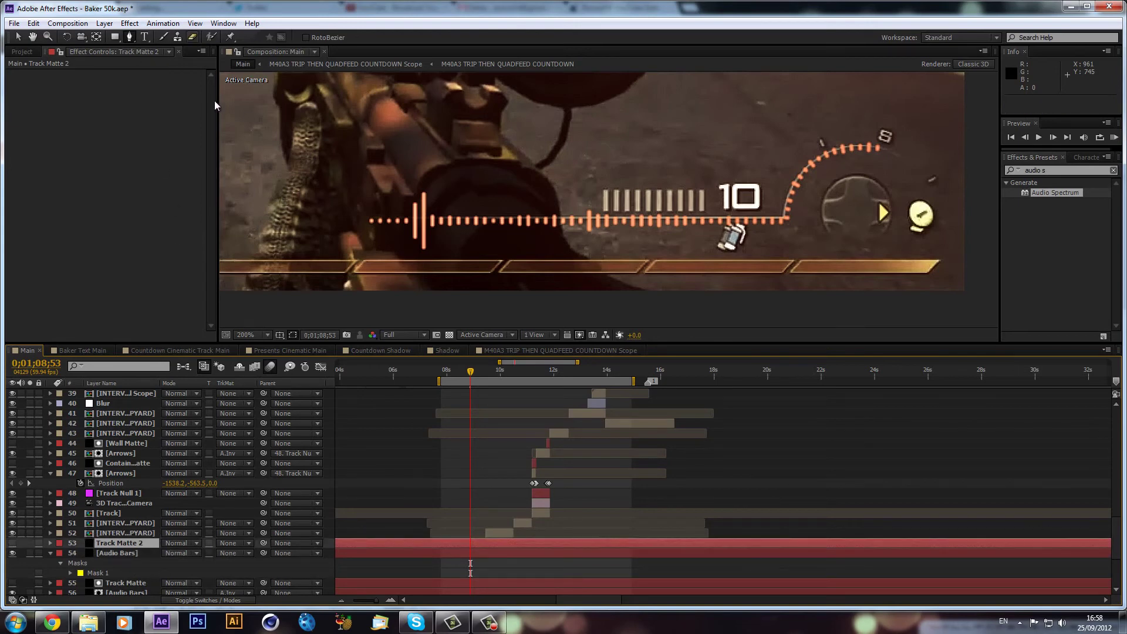
Step: Draw a closed Pen mask on Track Matte 2 over the bars' left tip
click(395, 190)
click(392, 251)
click(350, 251)
click(366, 192)
click(395, 189)
Step: Draw a second closed Pen mask over the arc's top end
click(867, 112)
click(867, 177)
click(914, 174)
click(905, 103)
click(867, 112)
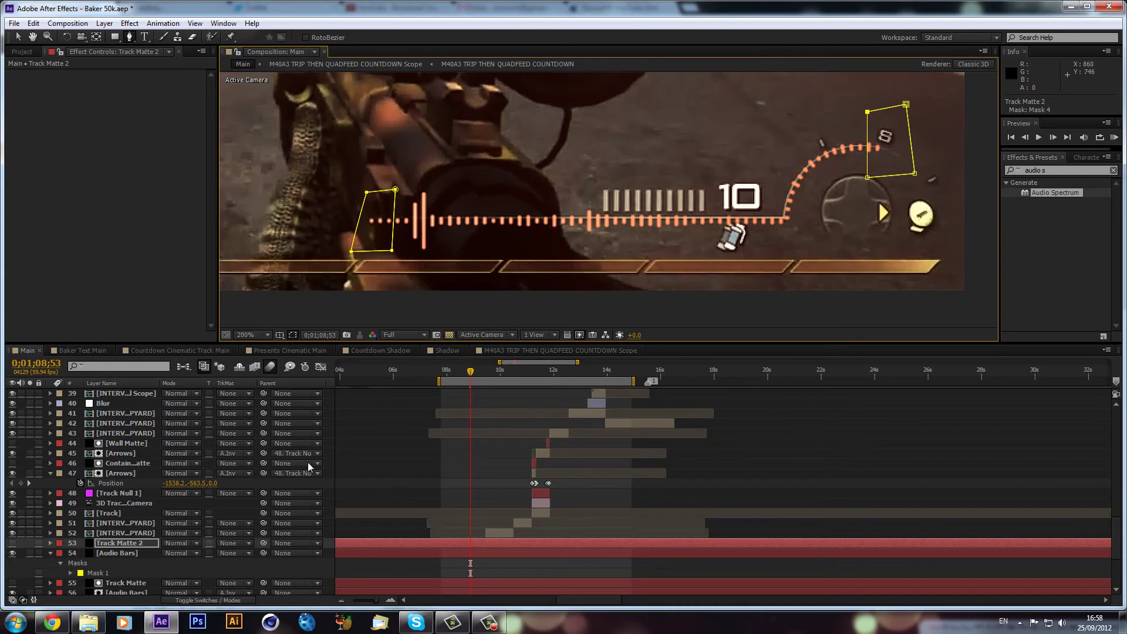
Step: Set the Audio Bars layer's track matte to Alpha Inverted using Track Matte 2
click(116, 553)
click(189, 553)
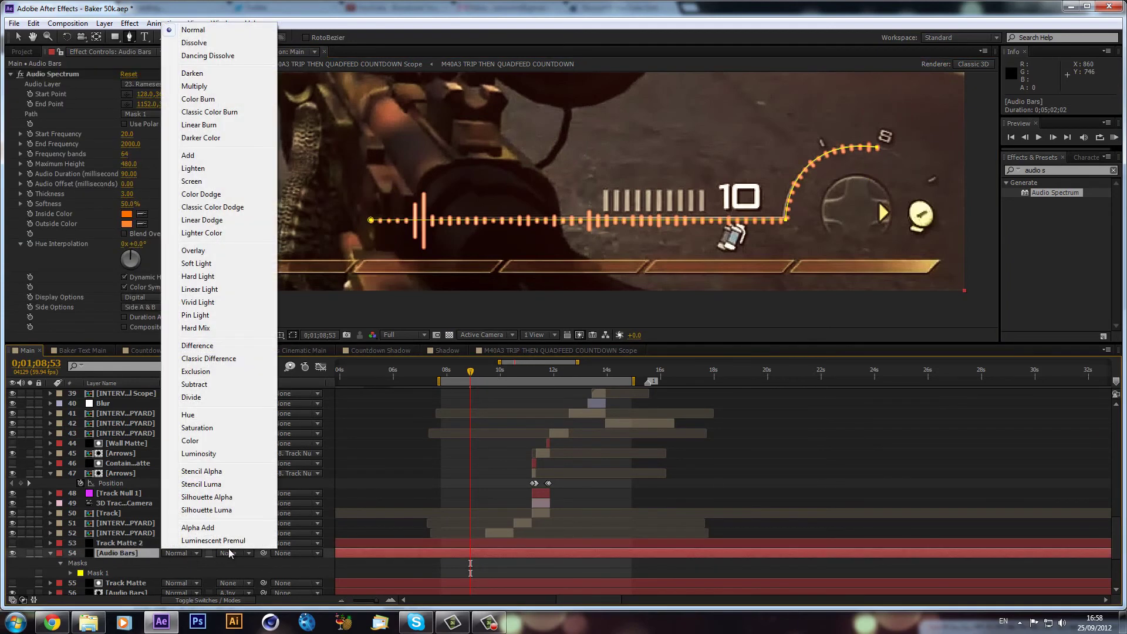
click(229, 550)
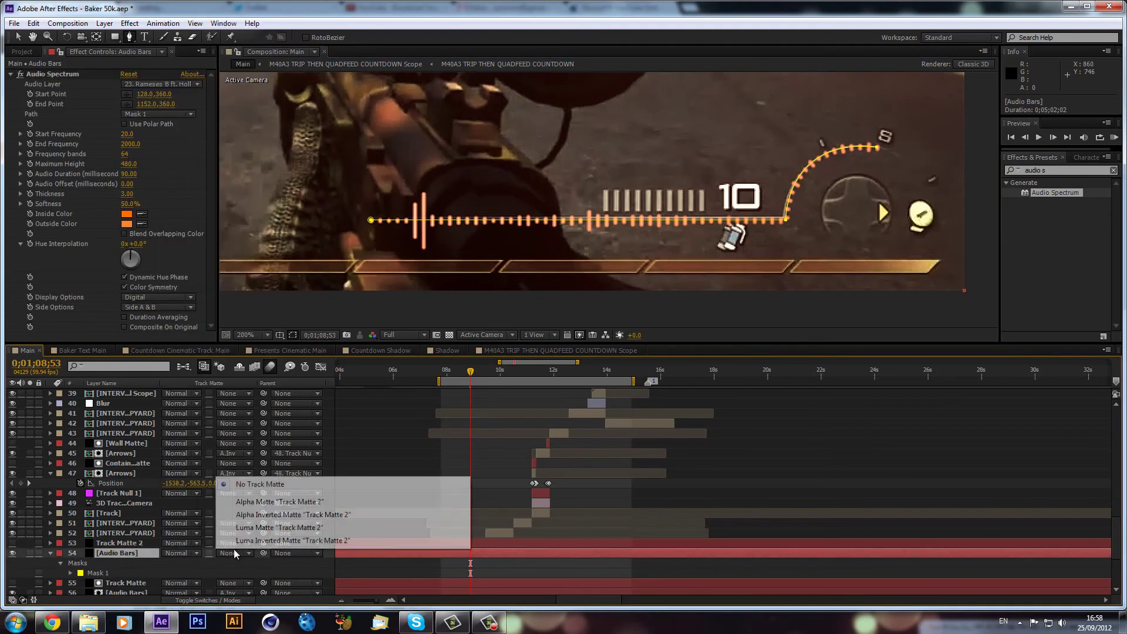
click(270, 518)
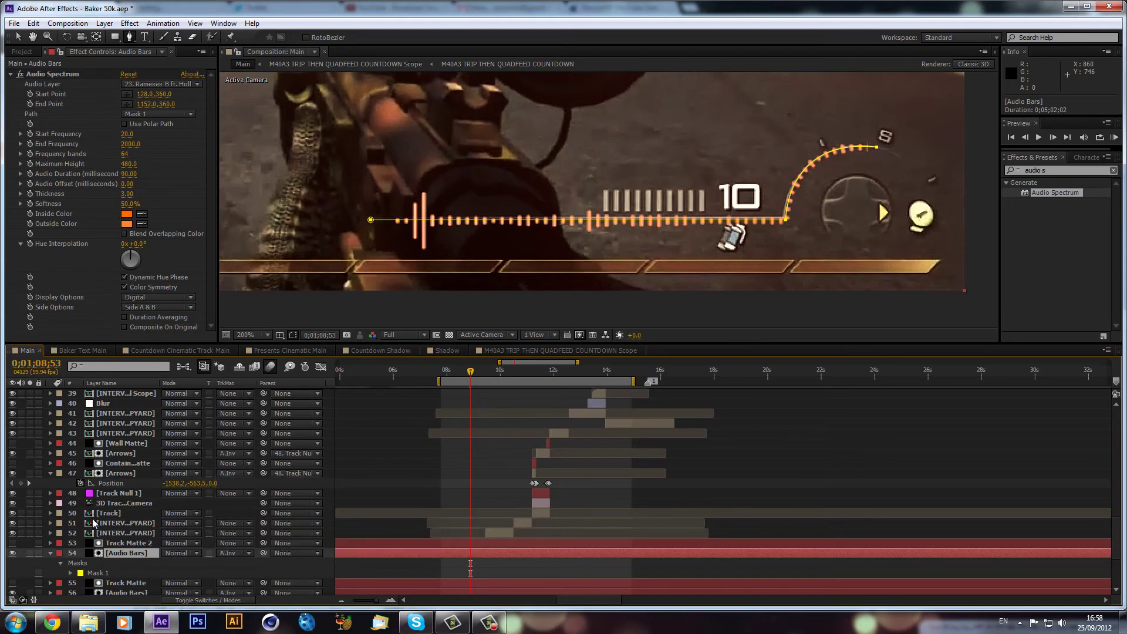
Step: Delete the old Mask 1 and Mask 2 from Track Matte 2
click(115, 542)
key(f)
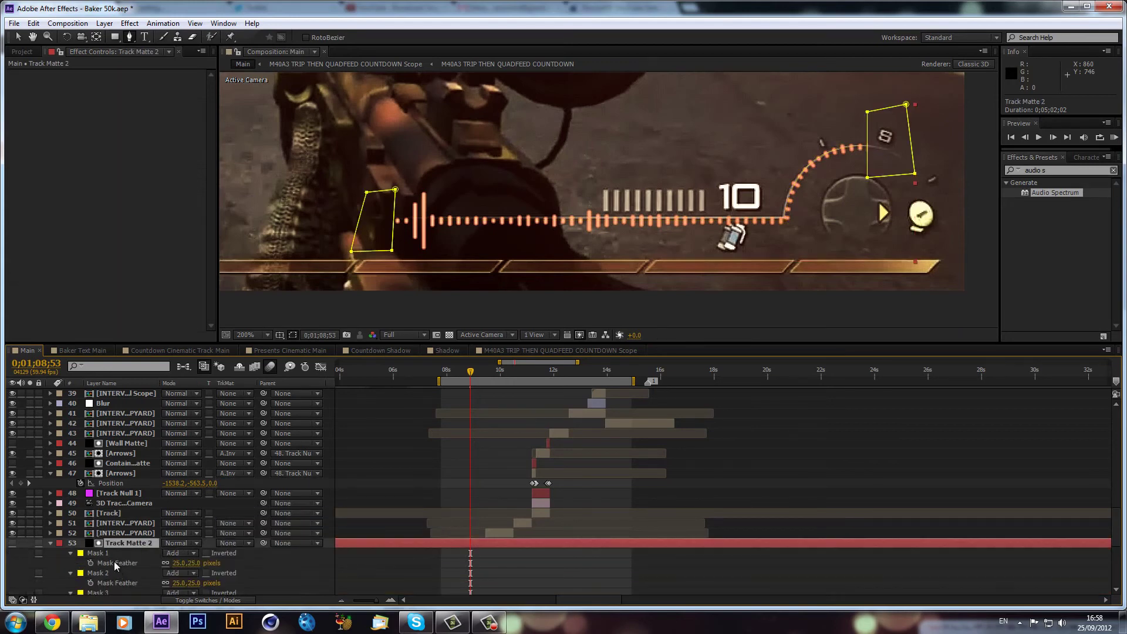
click(100, 552)
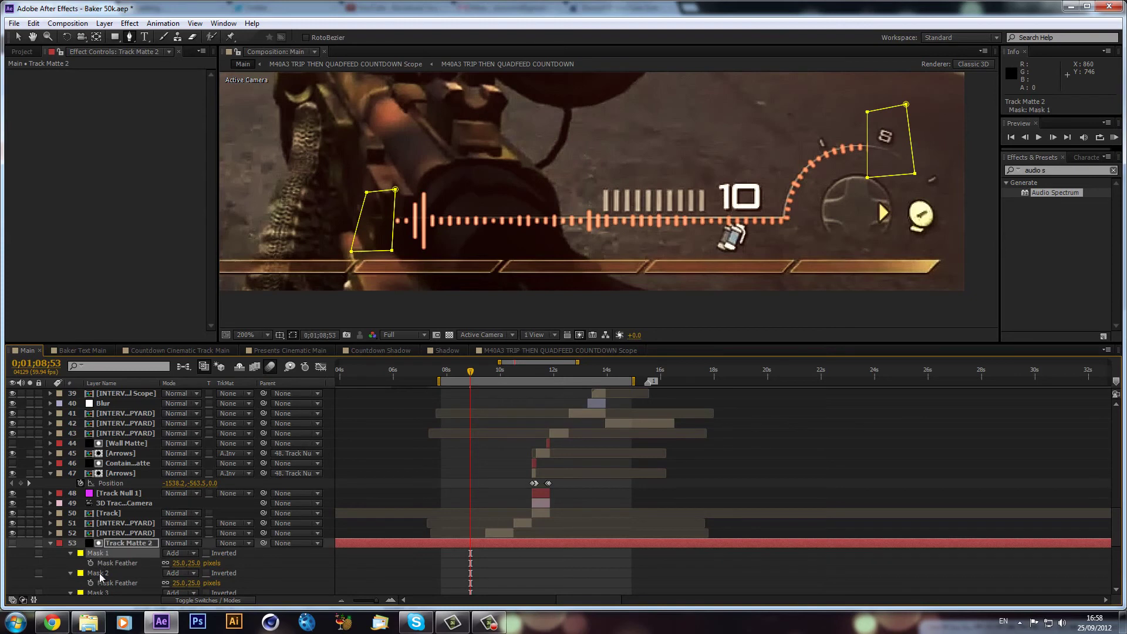
click(99, 574)
scroll(100, 574, down, 3)
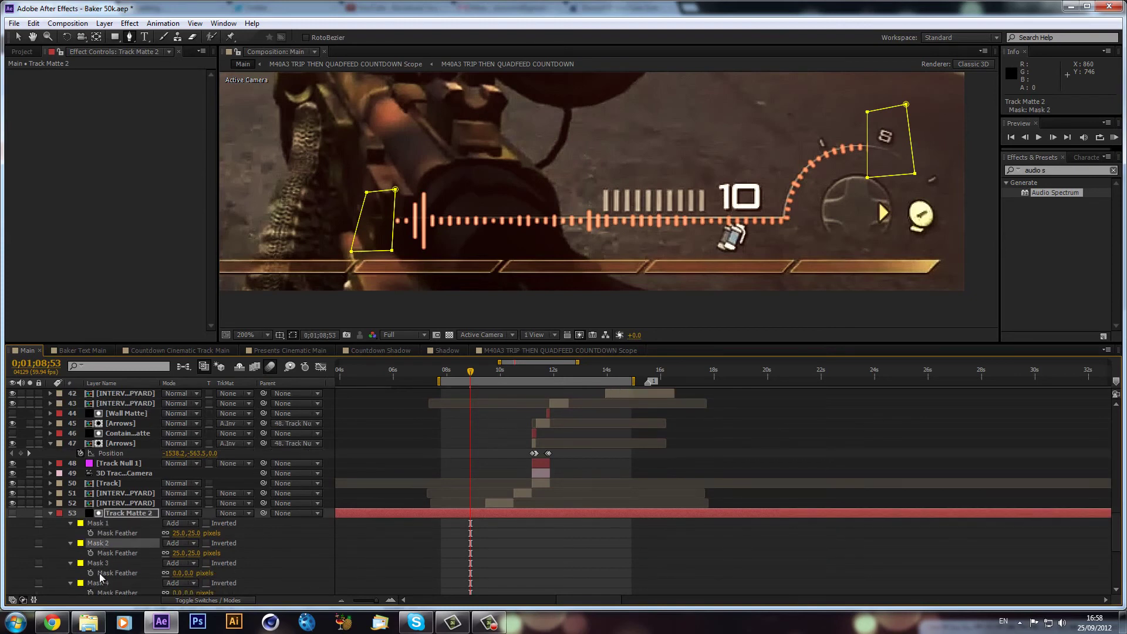
shift+click(100, 524)
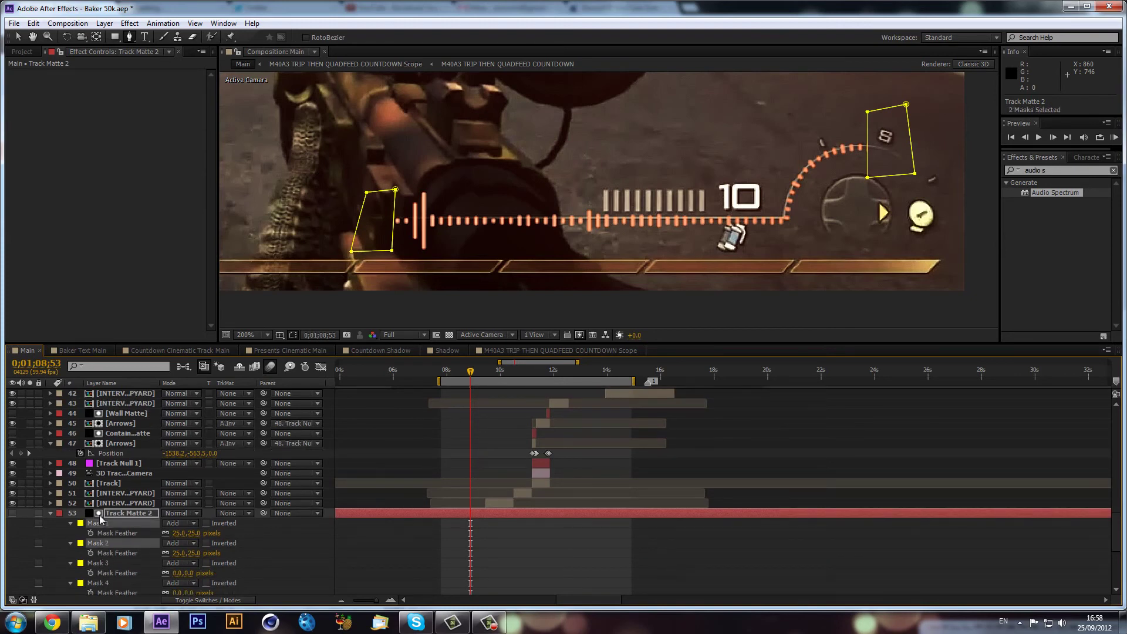
key(Delete)
Step: Give Mask 3 and Mask 4 a 25-pixel feather, then collapse the layer properties
click(100, 523)
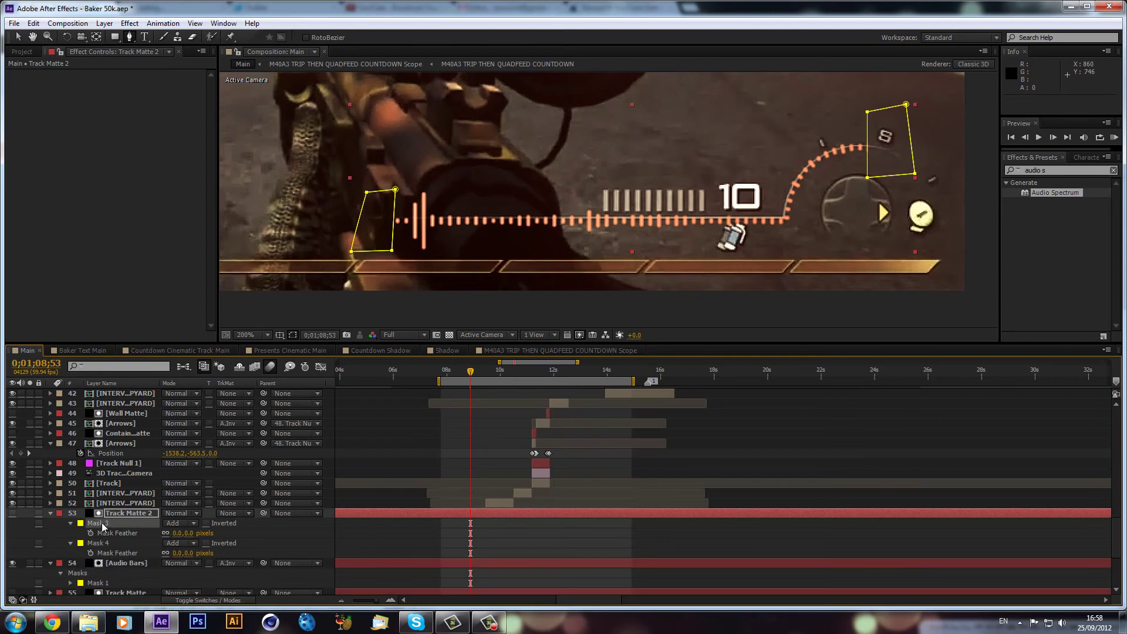
shift+click(113, 545)
click(175, 553)
text(25)
key(Return)
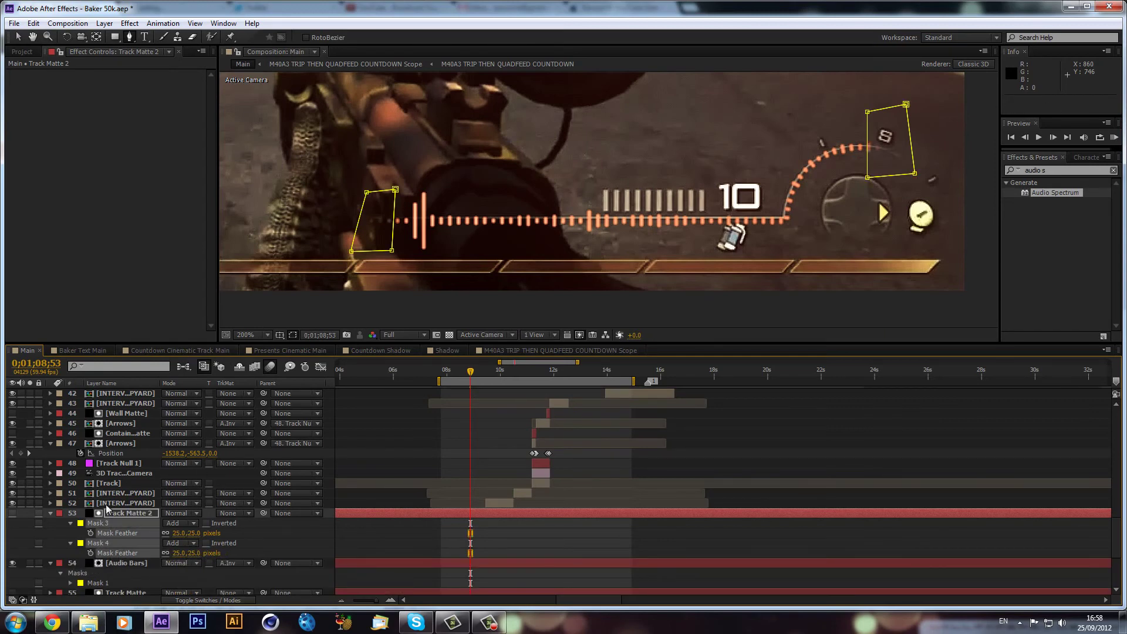
click(50, 514)
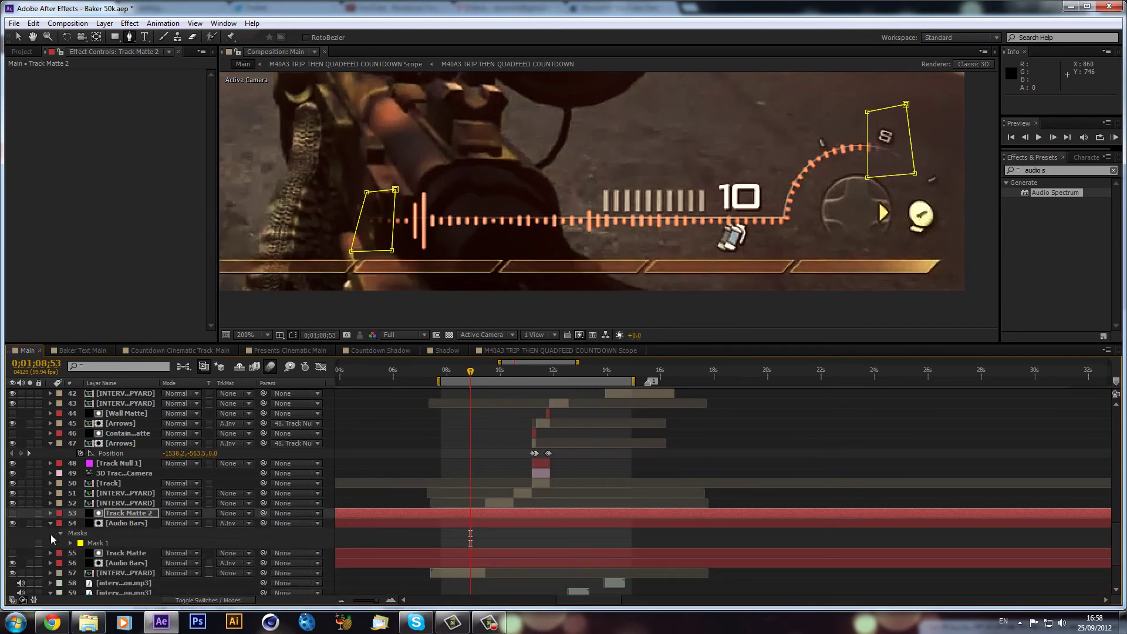
click(51, 523)
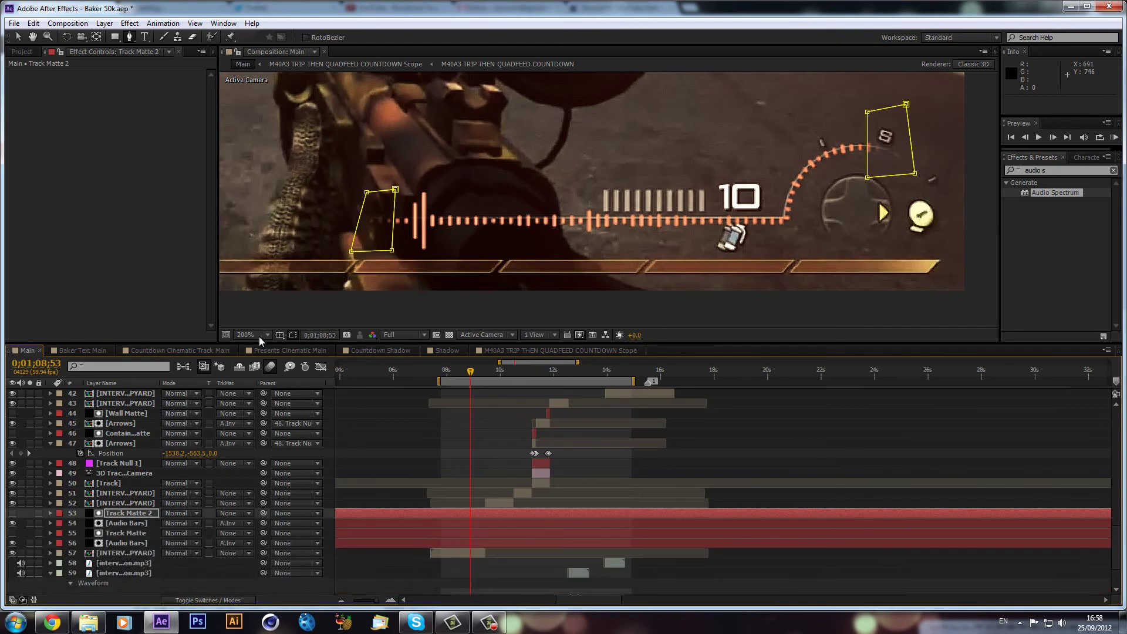
Step: Fit the whole composition in the viewer and move the playhead back to about 8 seconds
click(261, 335)
click(275, 362)
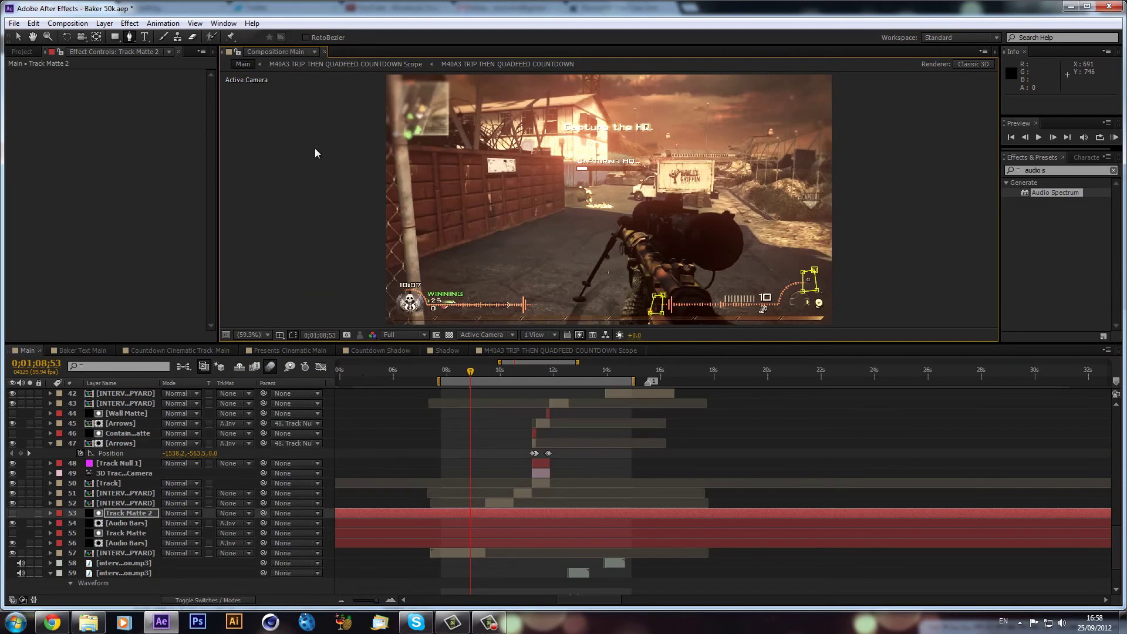
click(513, 242)
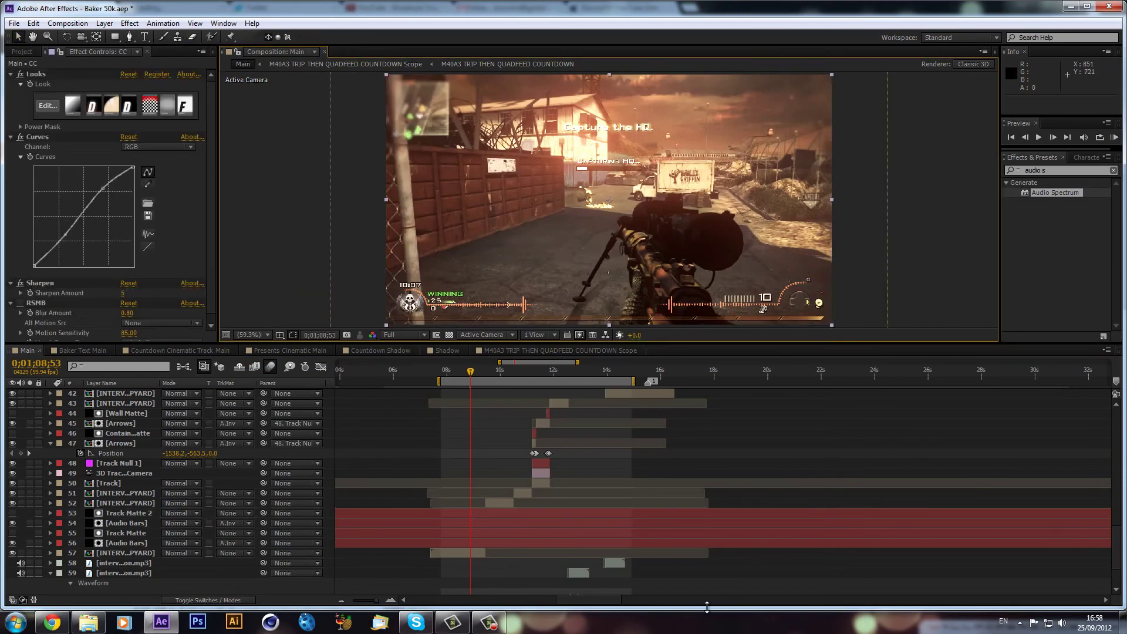
click(455, 371)
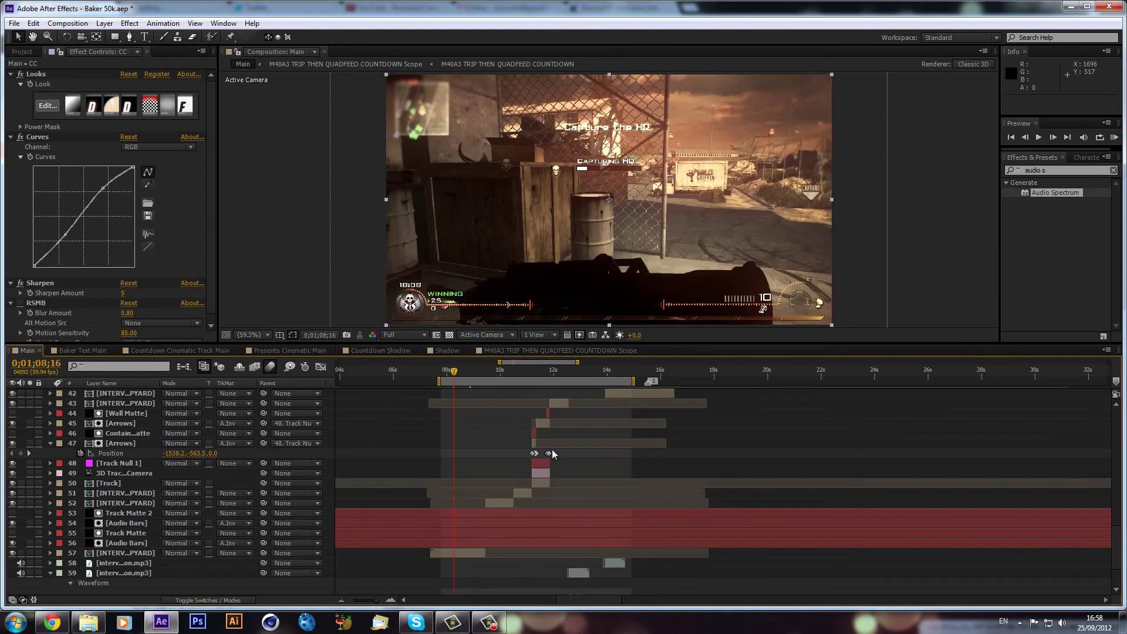
Step: Search Effects & Presets for 'glow' and apply Glow to both Audio Bars layers
click(1065, 170)
text(gl)
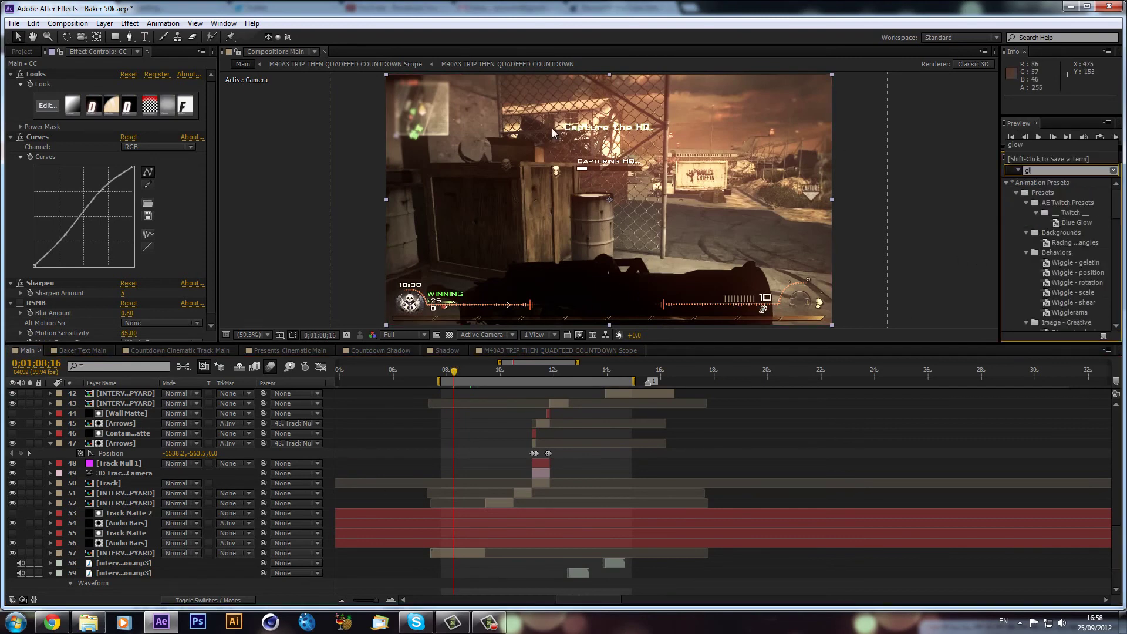
text(ow)
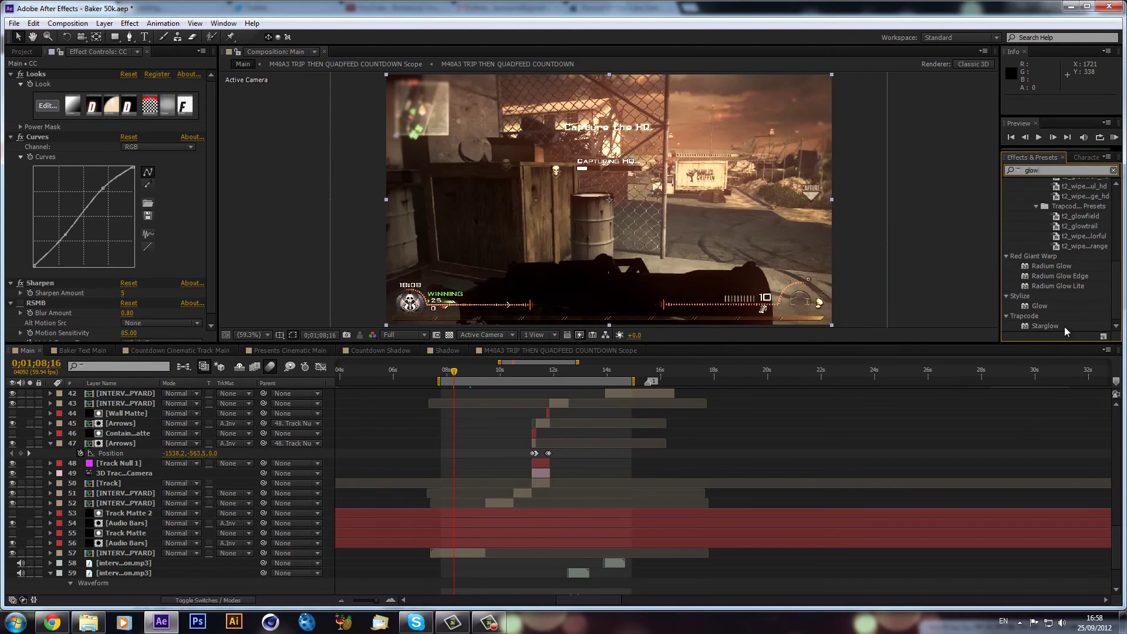
drag(1048, 305, 142, 521)
drag(1047, 304, 165, 543)
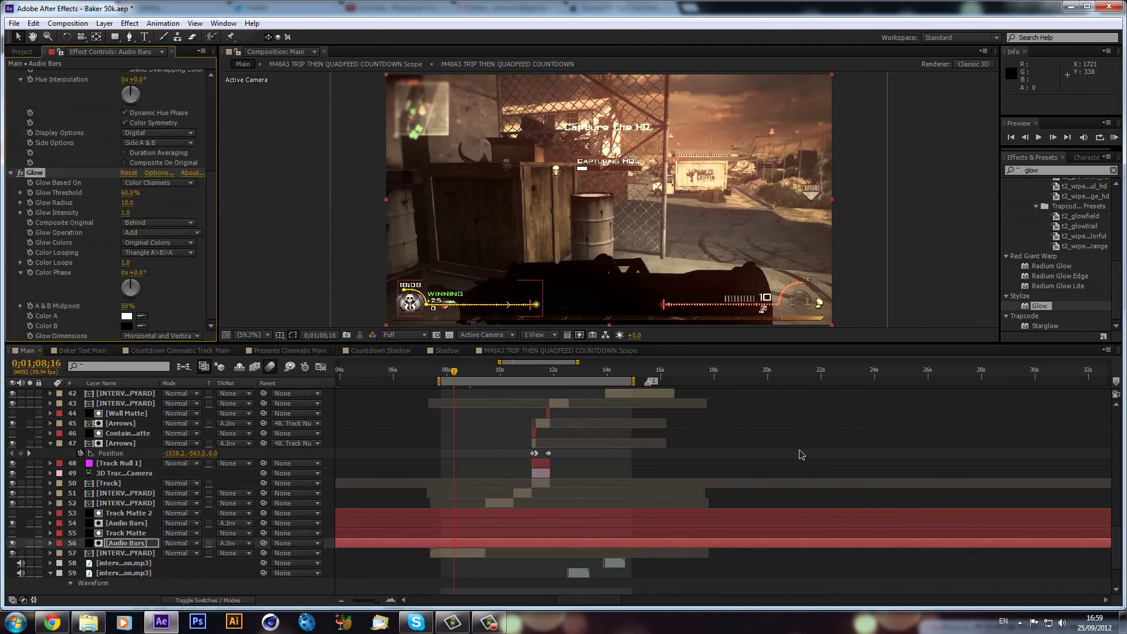
Step: Deselect the Audio Bars layer and bring up the screen recorder's Capture window
click(679, 436)
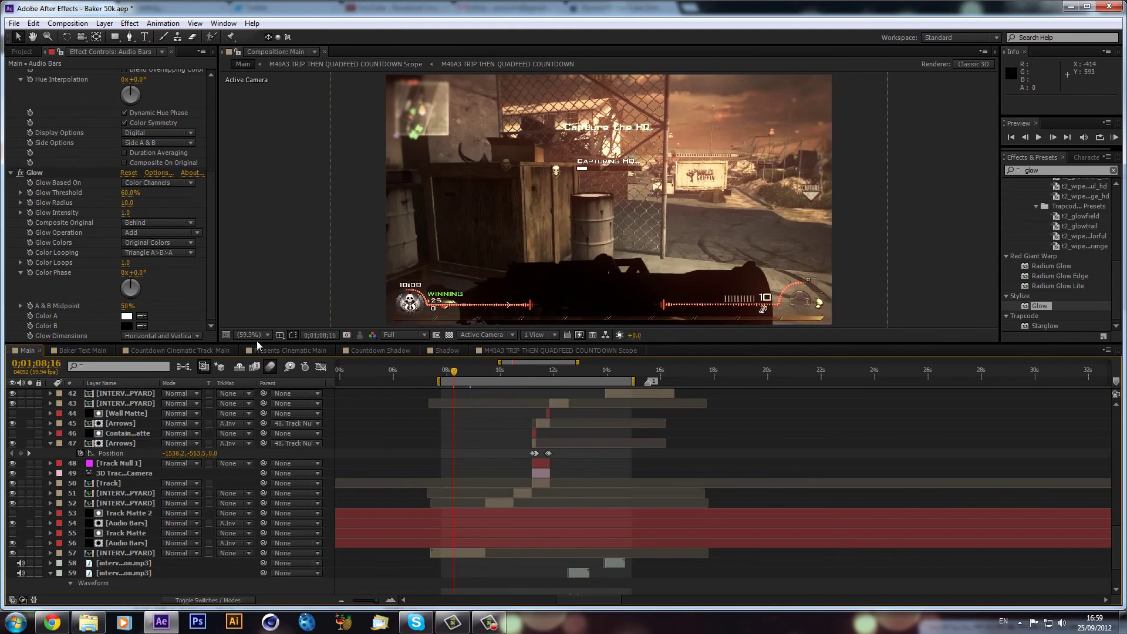
click(501, 618)
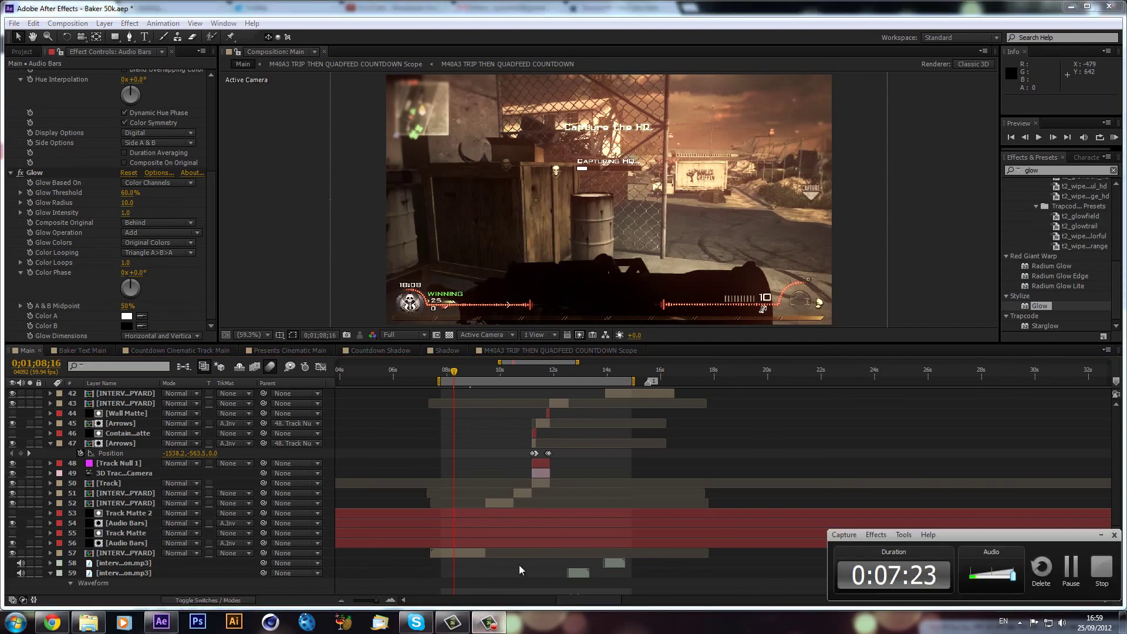